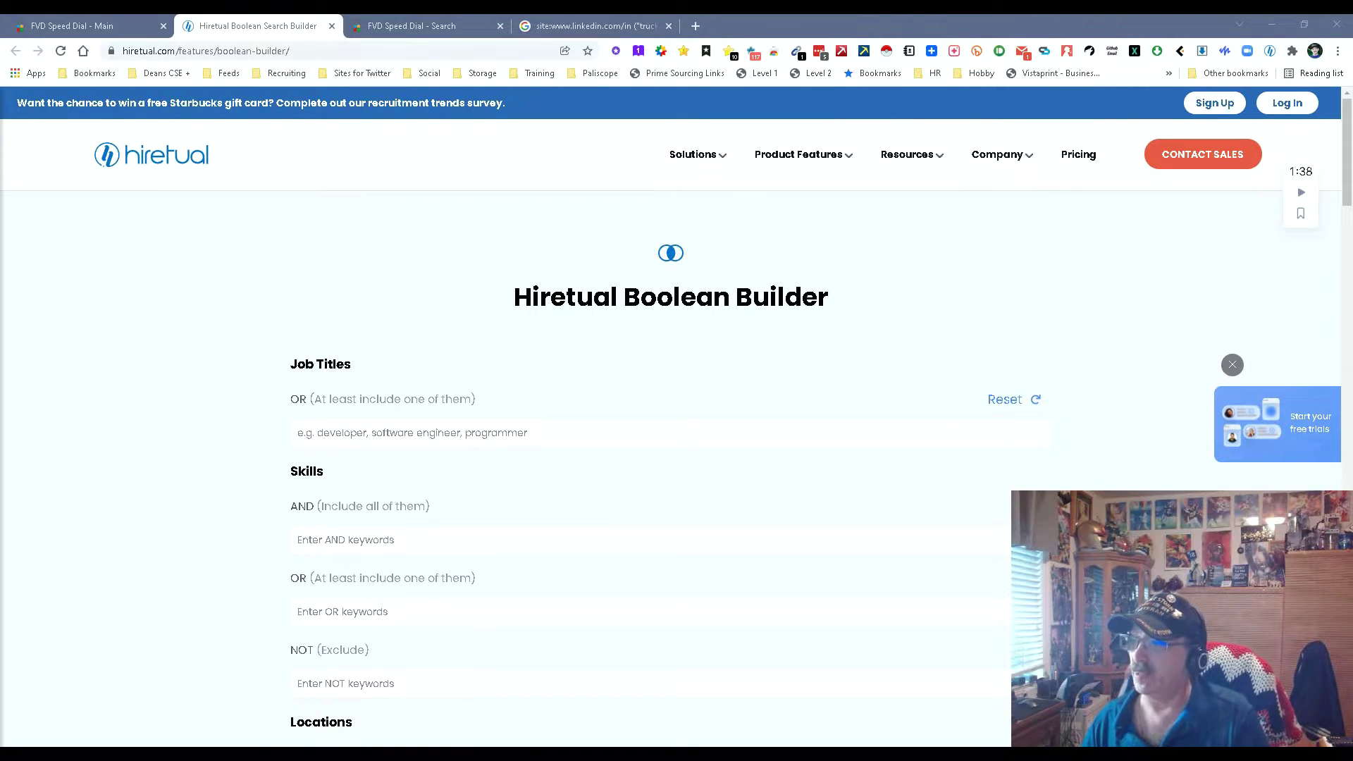
- Add the suggested "truck driver" title to the Job Titles of the Boolean Builder
{"action": "left_click", "coordinate": [298, 433]}
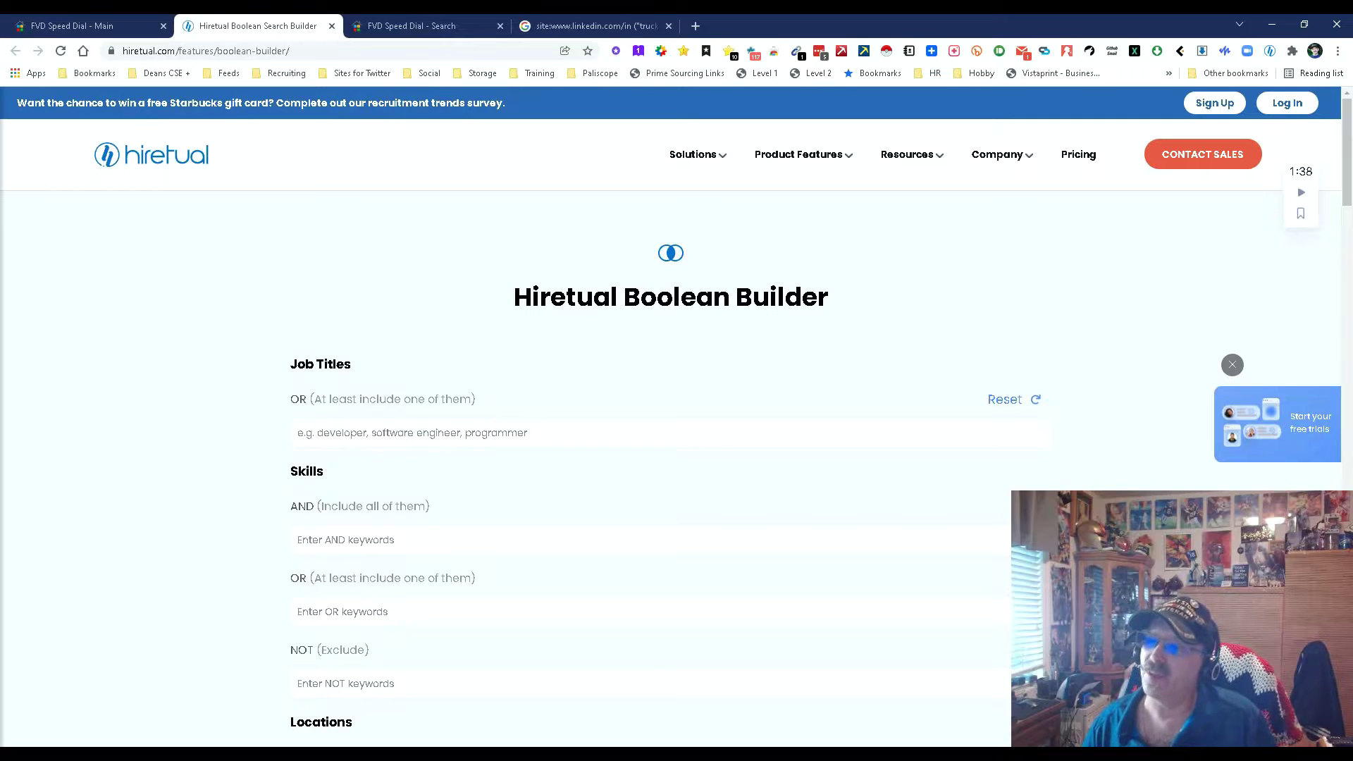
{"action": "type", "text": "truck"}
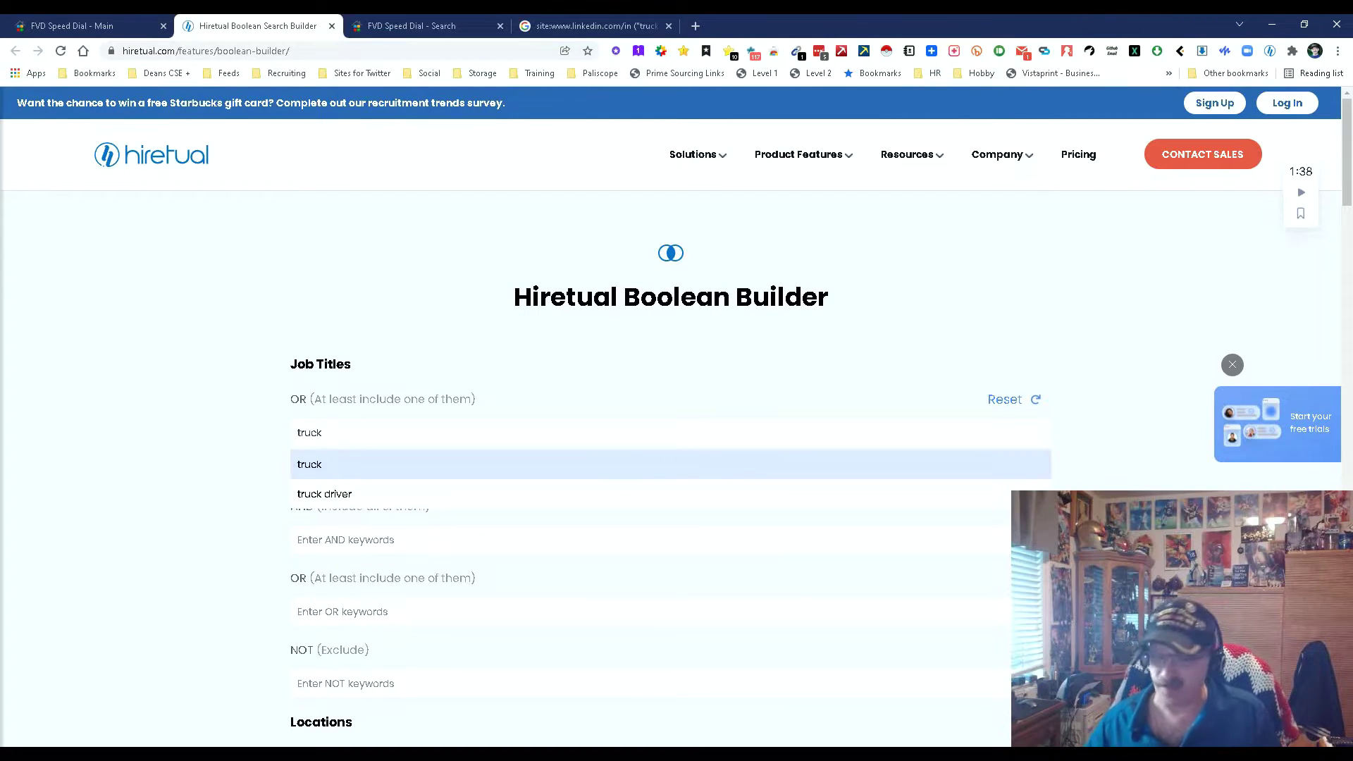
{"action": "key", "text": "Down"}
{"action": "key", "text": "Return"}
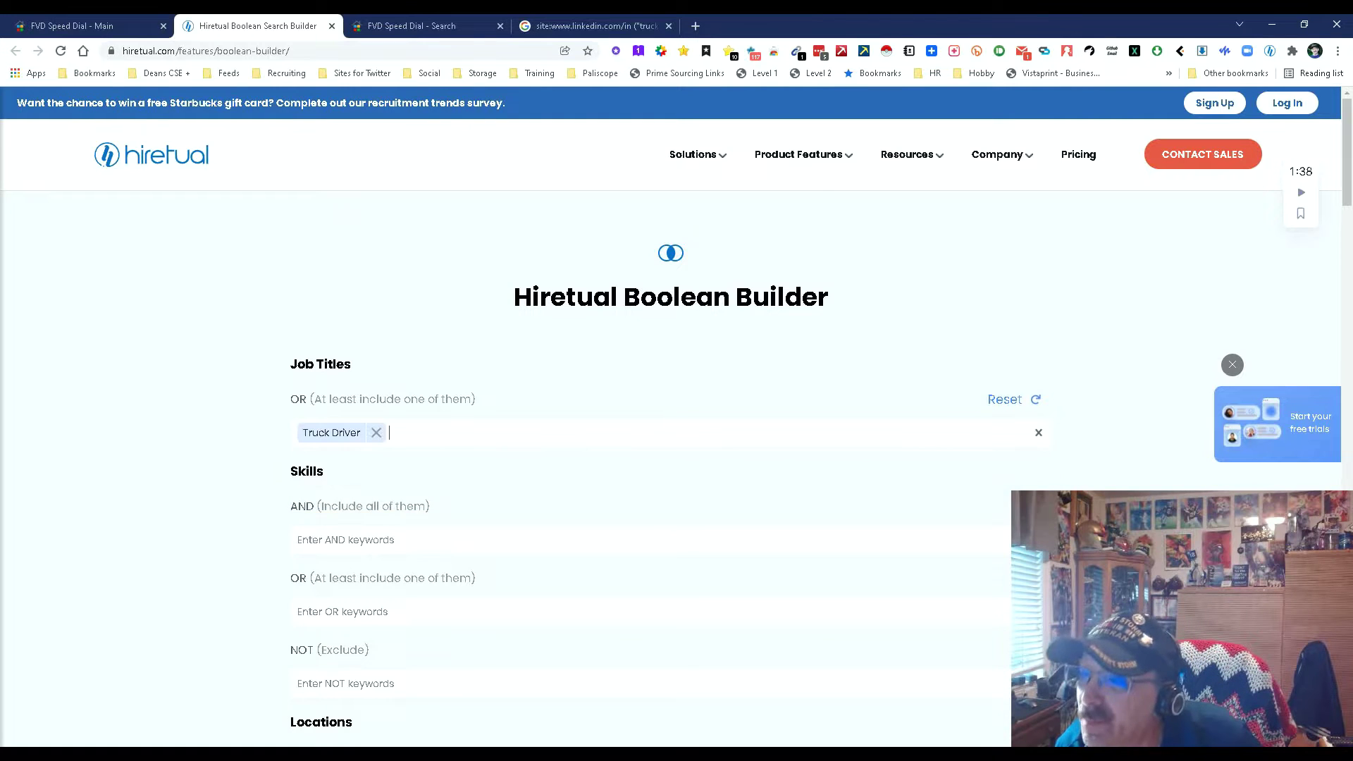
- Add the suggested skill Truck Driving to the AND keywords
{"action": "scroll", "coordinate": [578, 490], "scroll_direction": "down", "scroll_amount": 3}
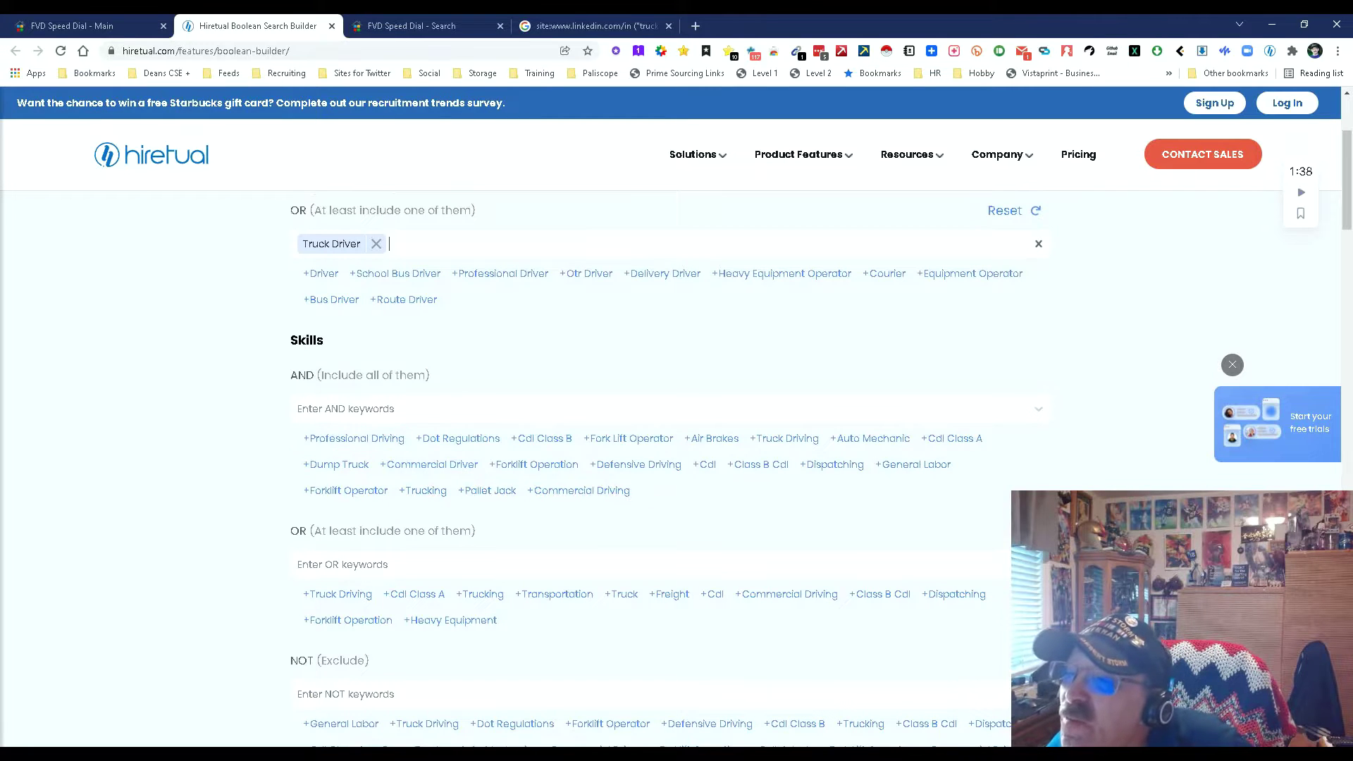
{"action": "scroll", "coordinate": [404, 299], "scroll_direction": "up", "scroll_amount": 2}
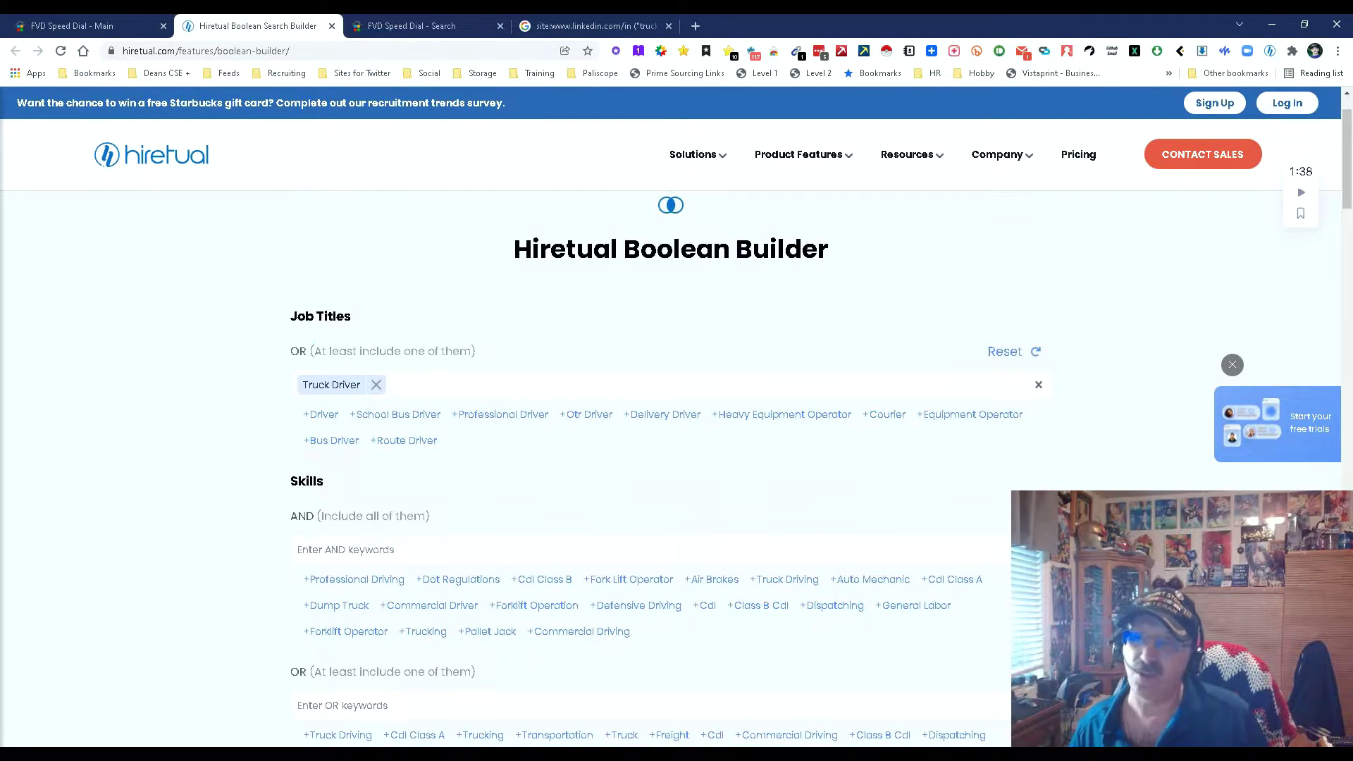
{"action": "scroll", "coordinate": [403, 438], "scroll_direction": "down", "scroll_amount": 2}
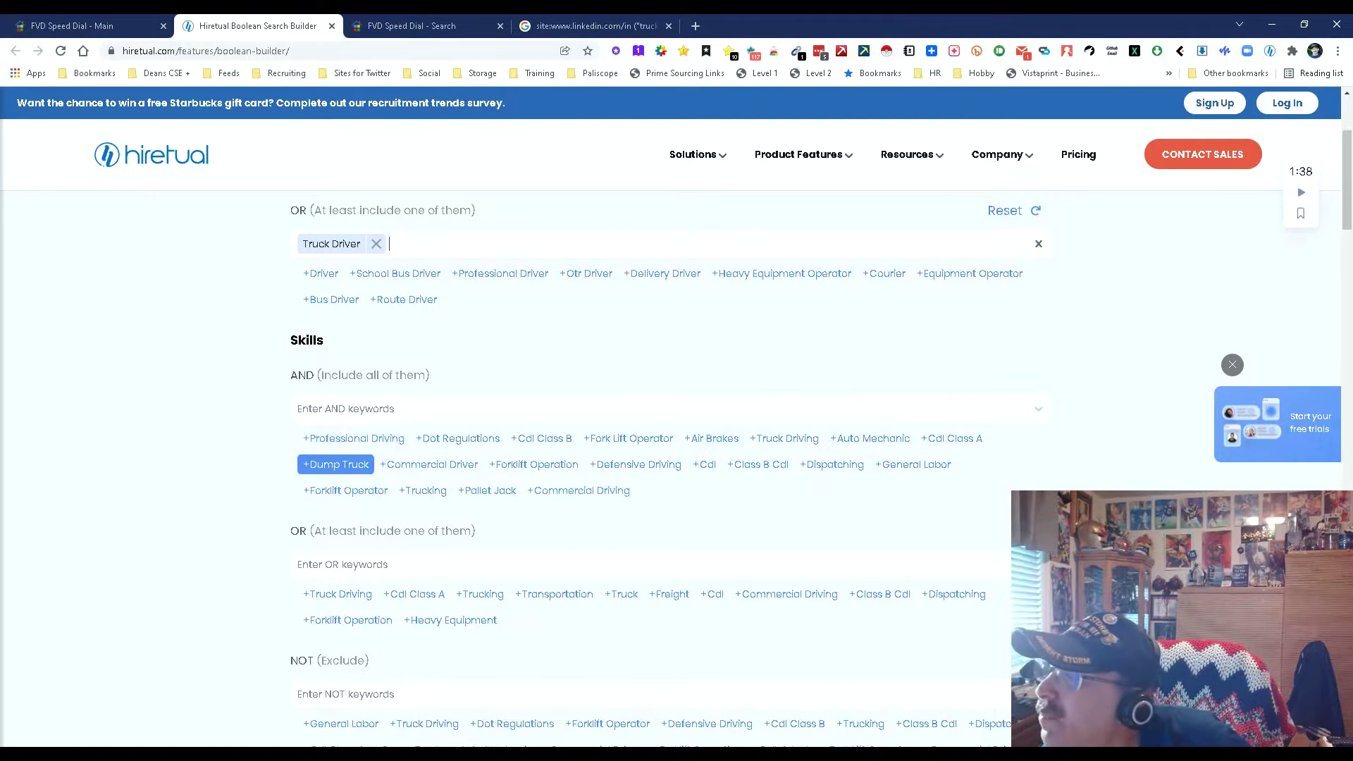
{"action": "left_click", "coordinate": [784, 439]}
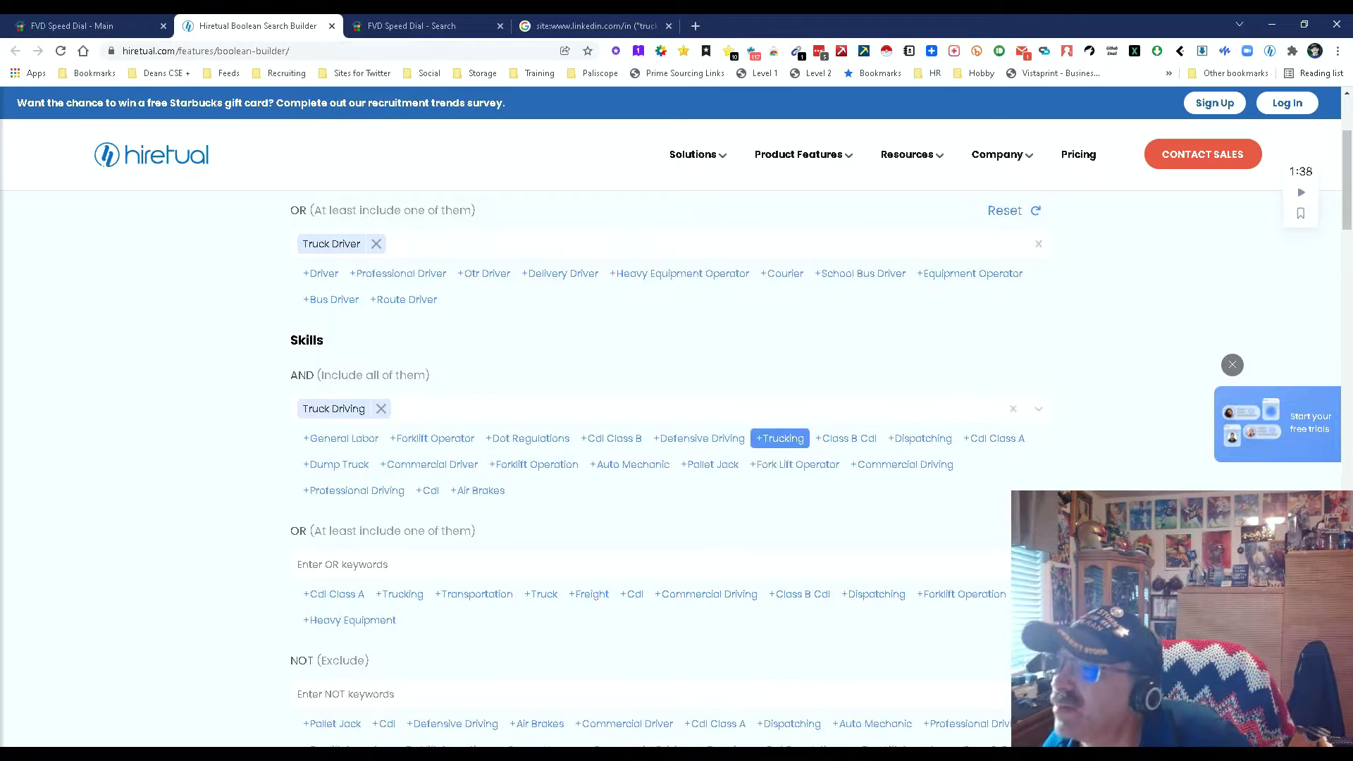
- Add the suggested skills Cdl Class A and Cdl to the OR keywords
{"action": "scroll", "coordinate": [705, 451], "scroll_direction": "down", "scroll_amount": 2}
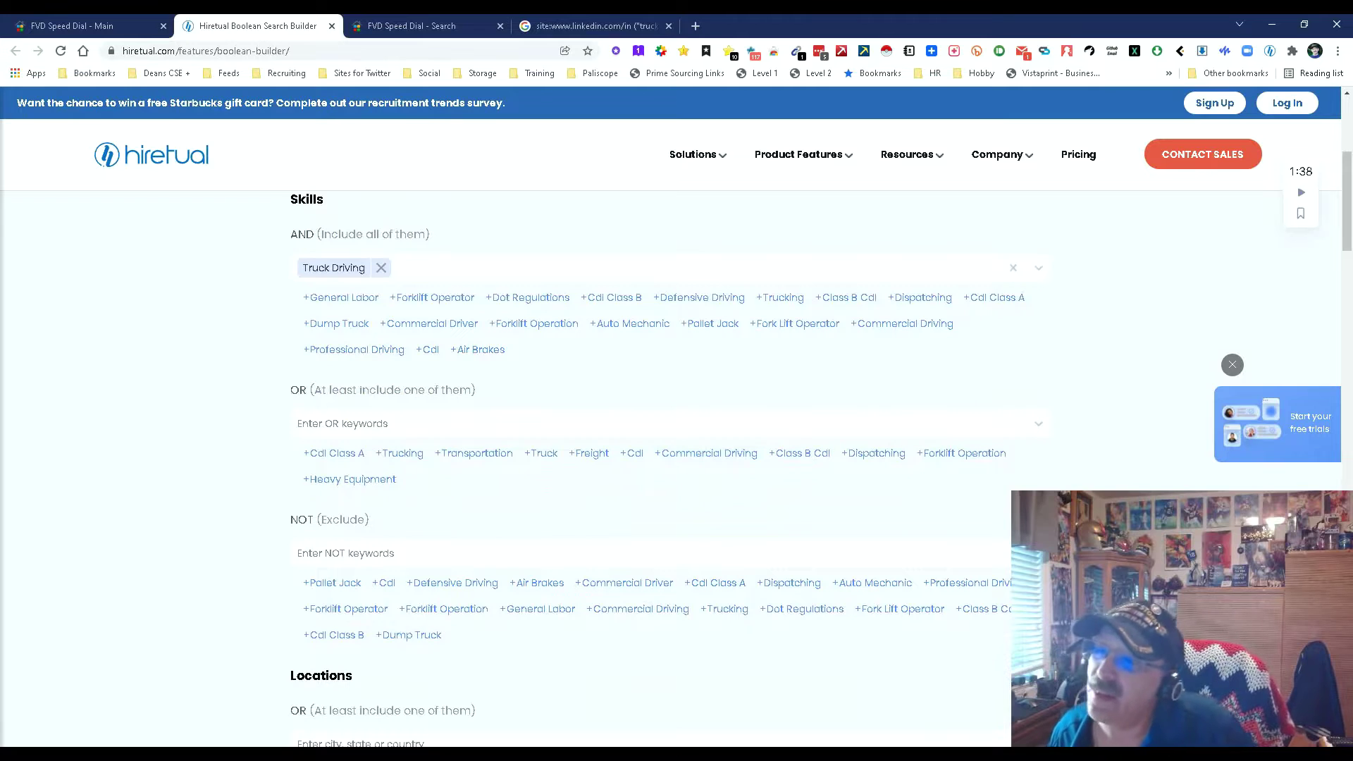
{"action": "left_click", "coordinate": [333, 453]}
{"action": "left_click", "coordinate": [559, 453]}
- Add Seattle, Washington as the location and generate the Boolean string
{"action": "scroll", "coordinate": [600, 458], "scroll_direction": "down", "scroll_amount": 1}
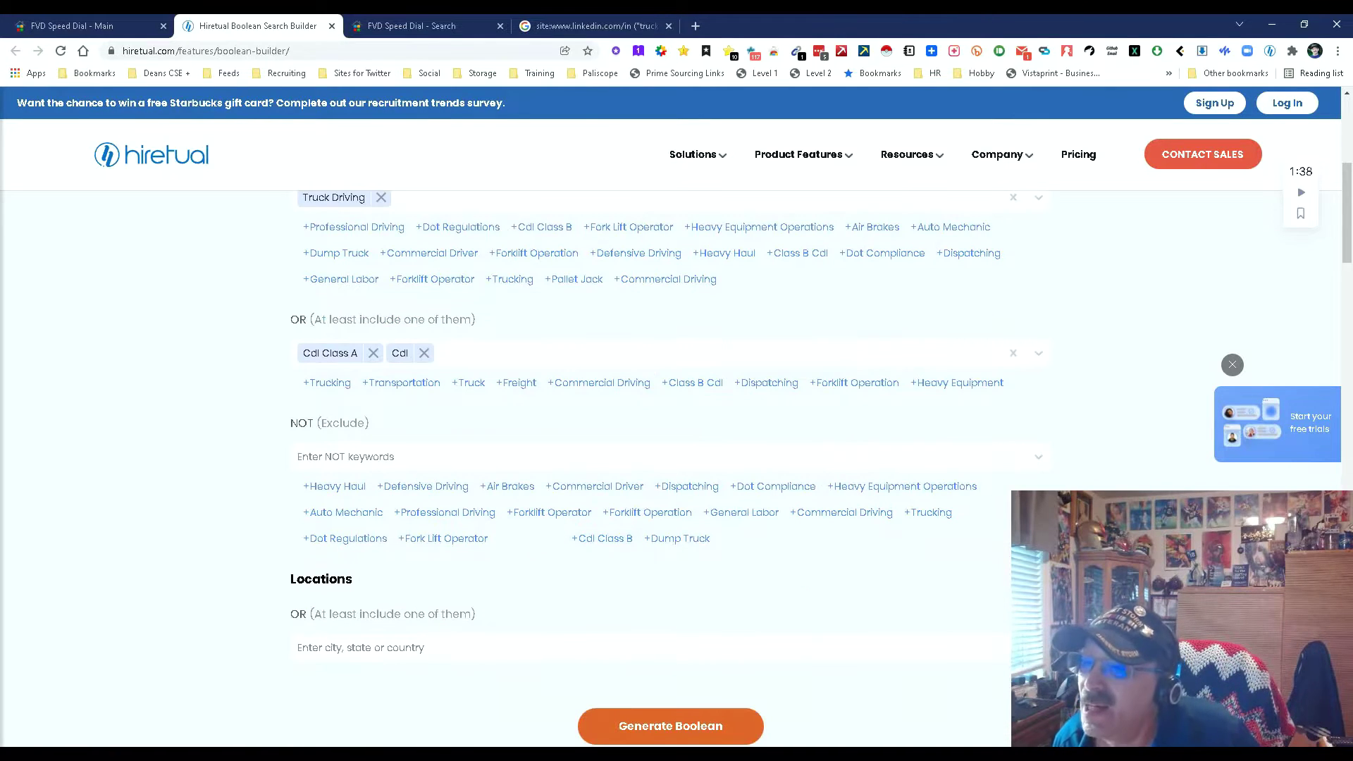
{"action": "scroll", "coordinate": [549, 513], "scroll_direction": "down", "scroll_amount": 2}
{"action": "left_click", "coordinate": [298, 507]}
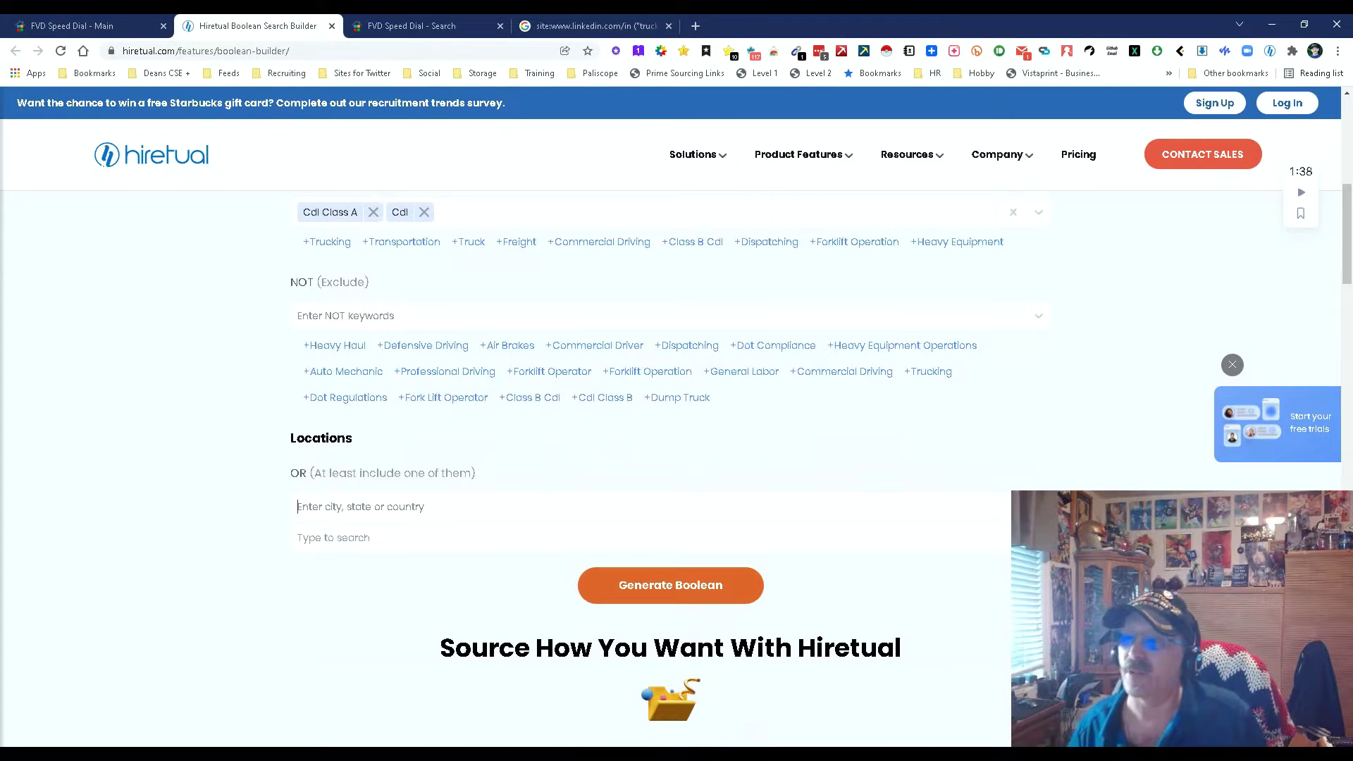
{"action": "type", "text": "Seattle"}
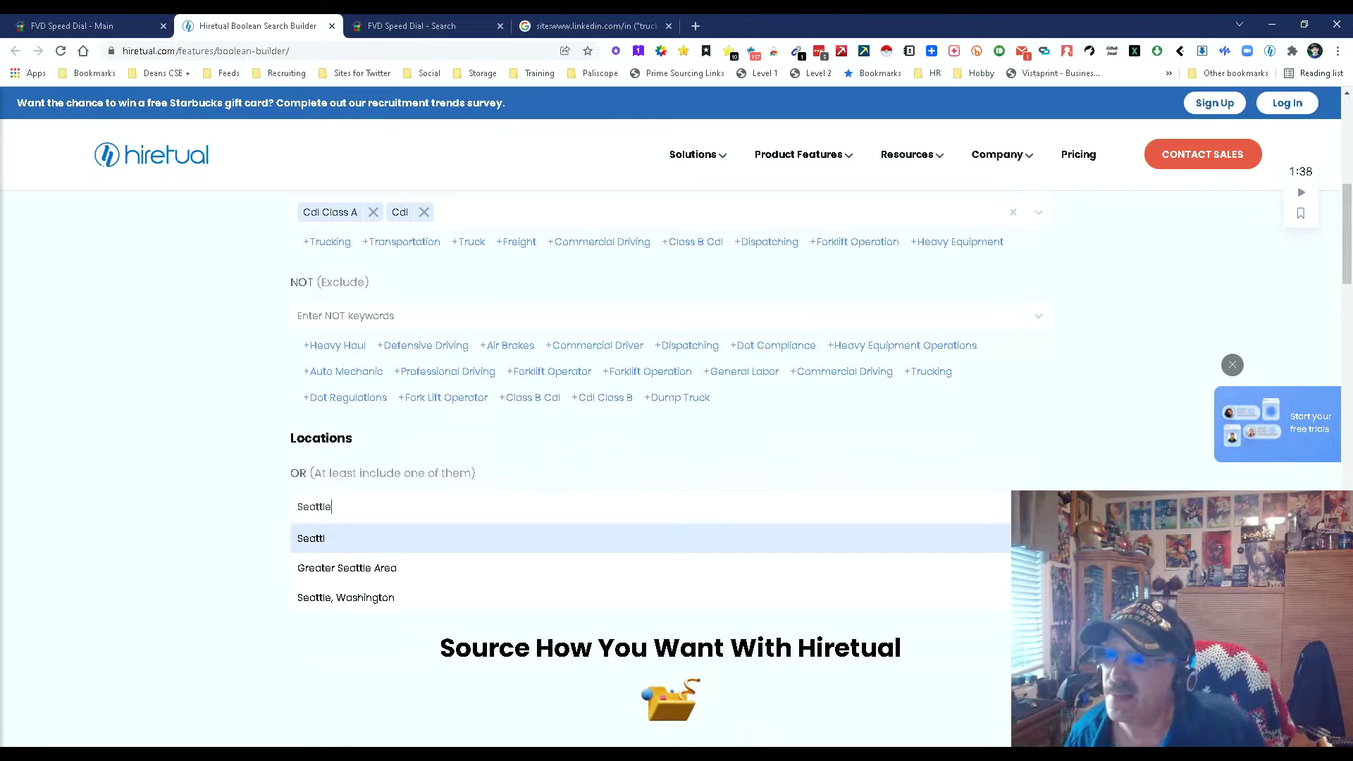
{"action": "key", "text": "Down"}
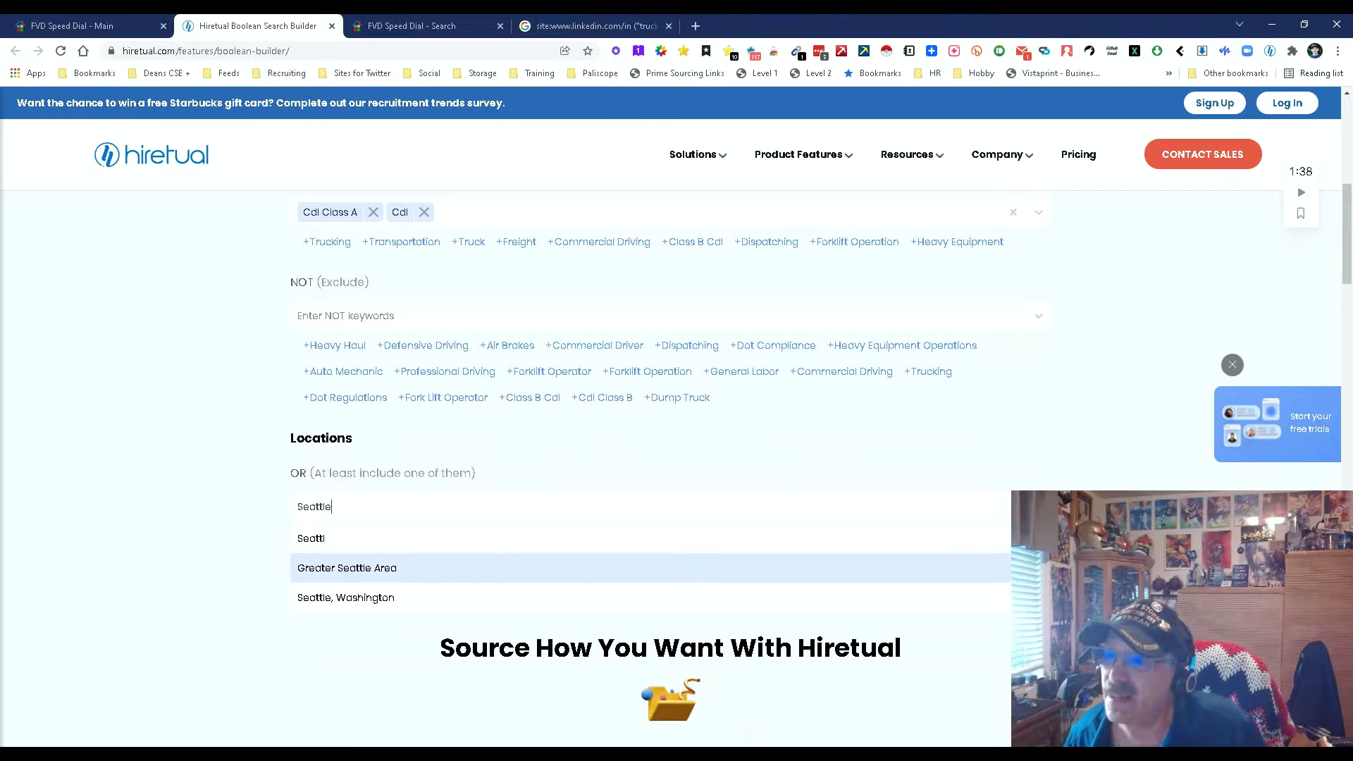
{"action": "key", "text": "Down"}
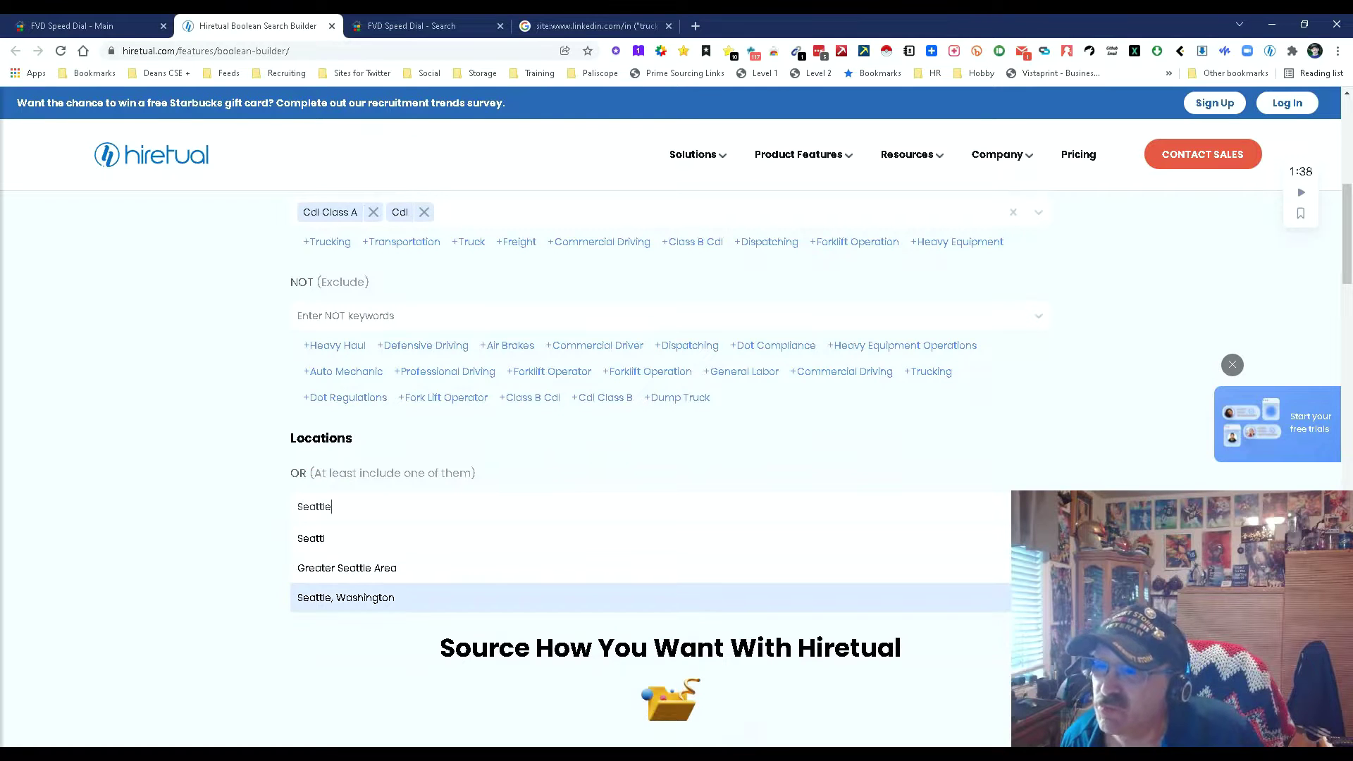
{"action": "key", "text": "Return"}
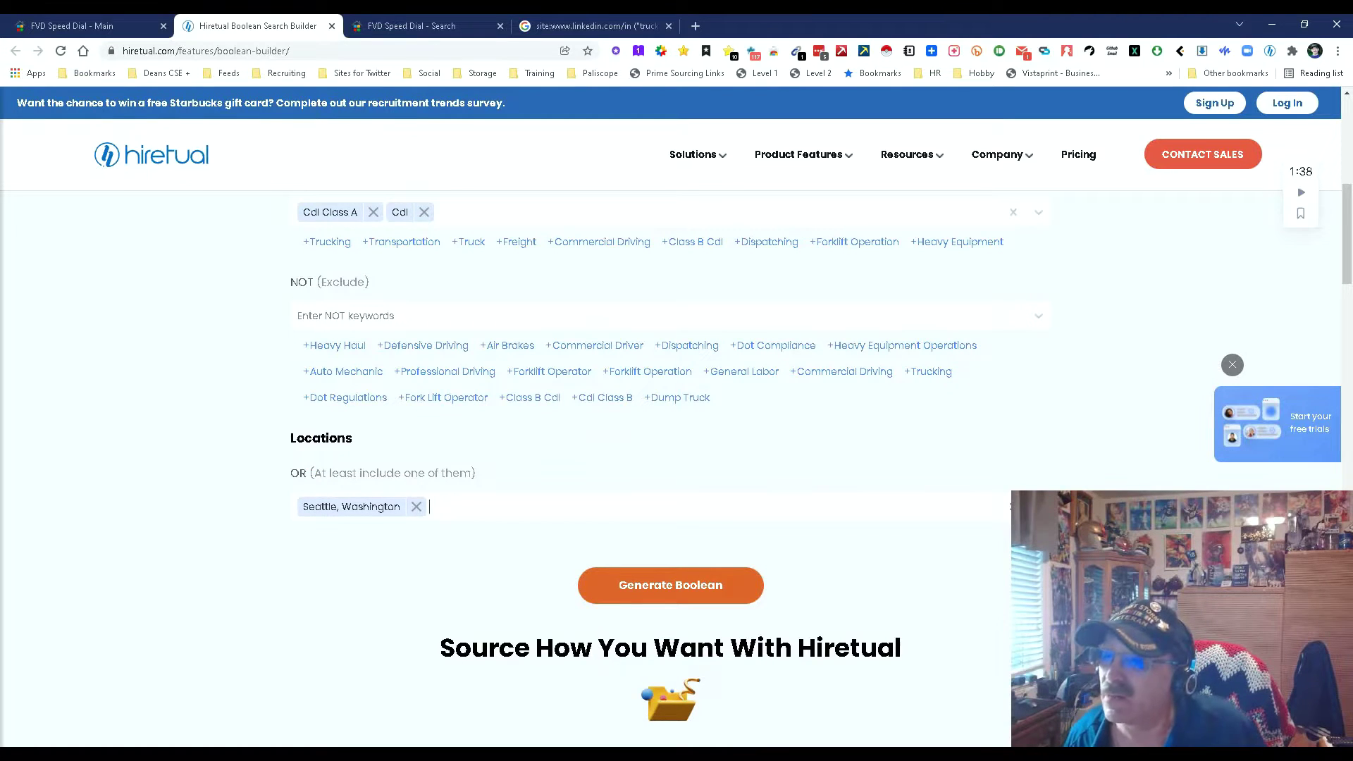
{"action": "left_click", "coordinate": [669, 585]}
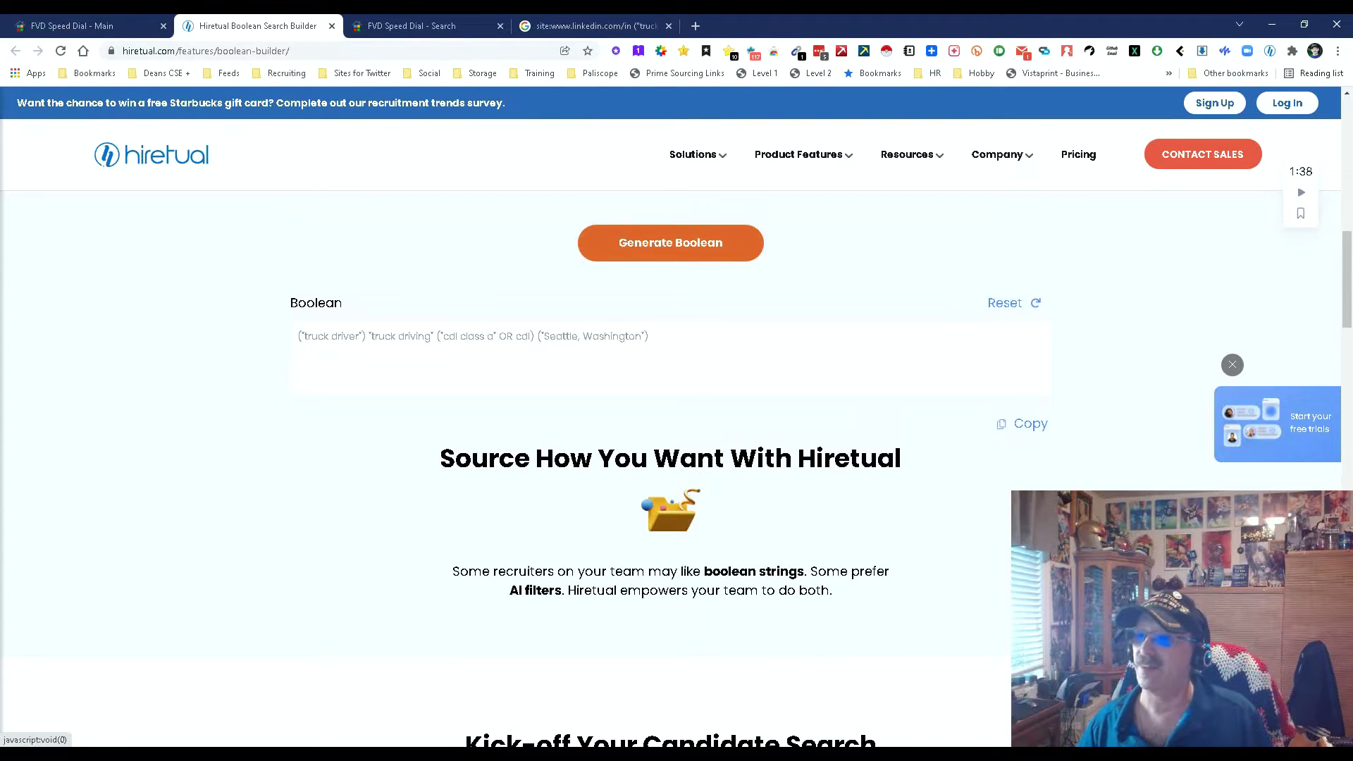
{"action": "key", "text": "ctrl+4"}
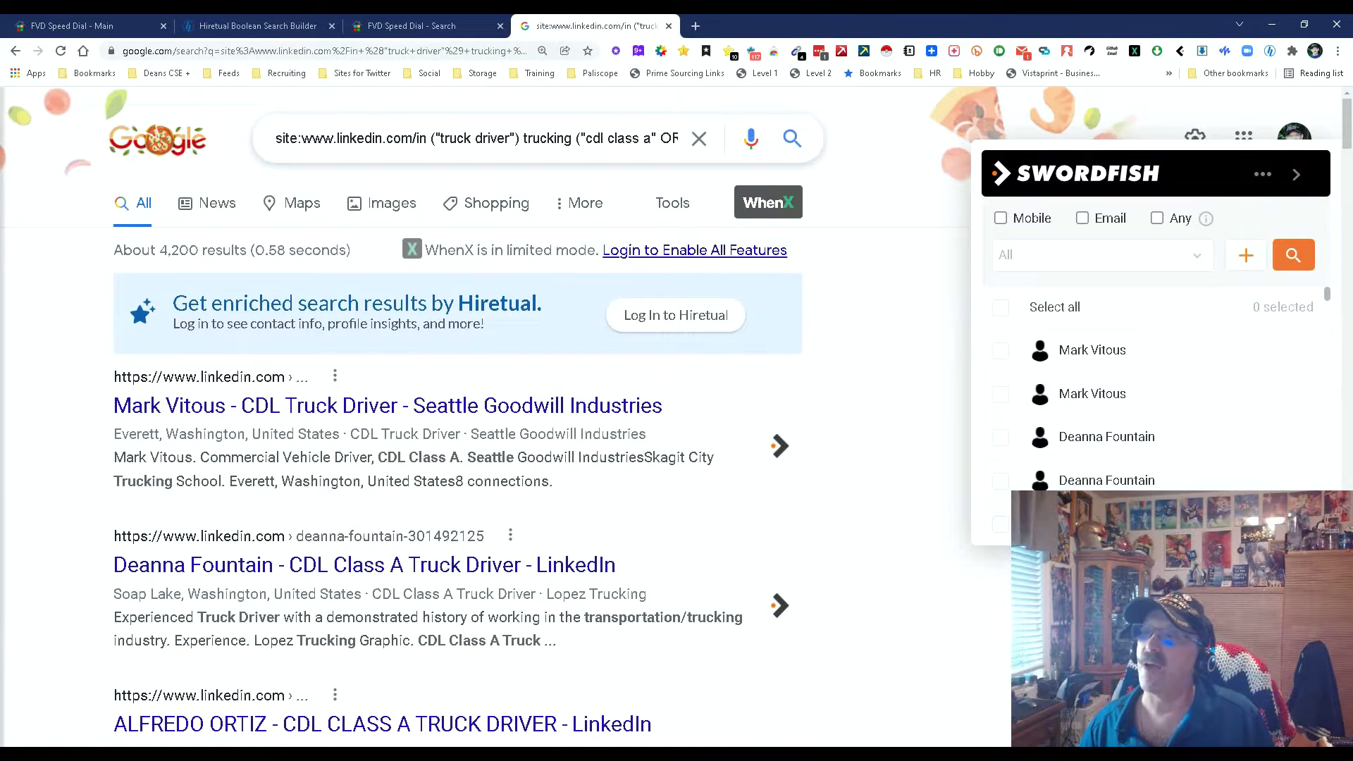
{"action": "left_click_drag", "start_coordinate": [426, 138], "coordinate": [678, 138]}
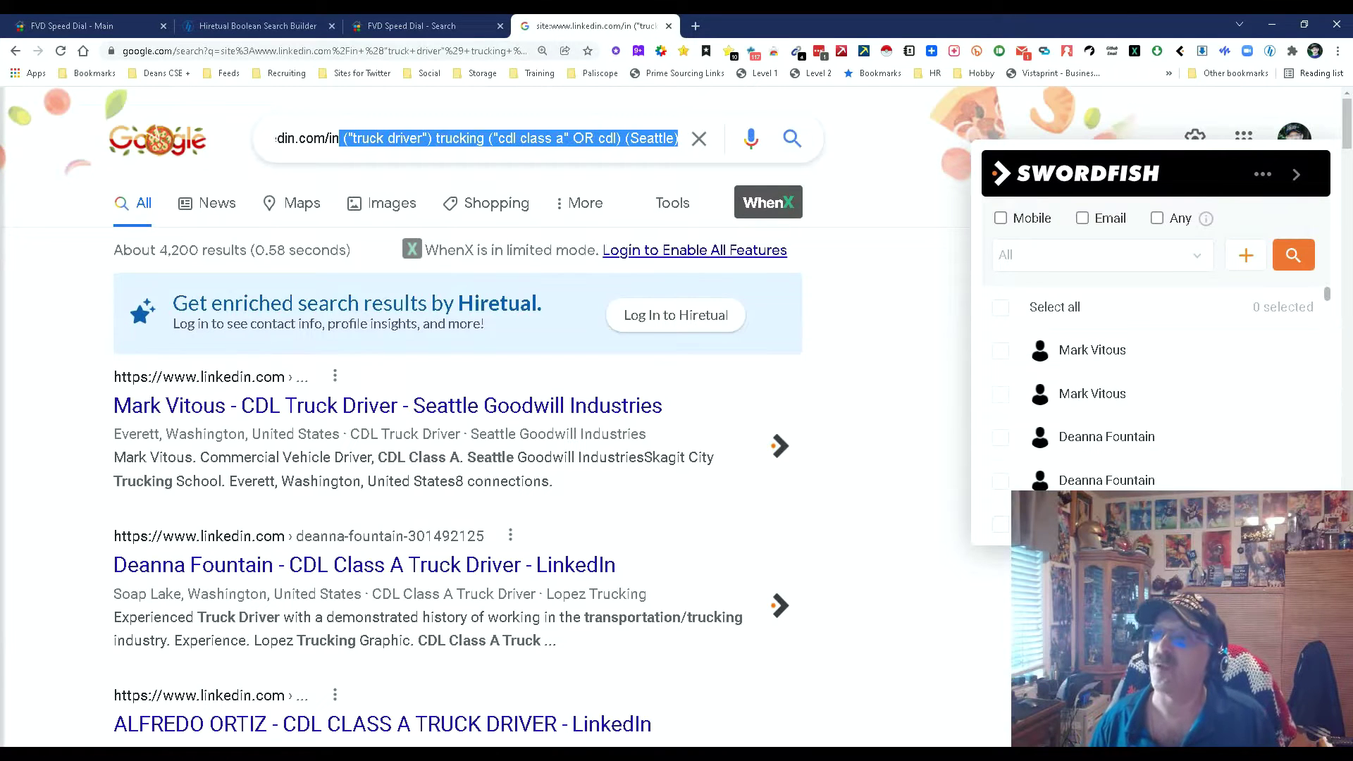
{"action": "key", "text": "BackSpace"}
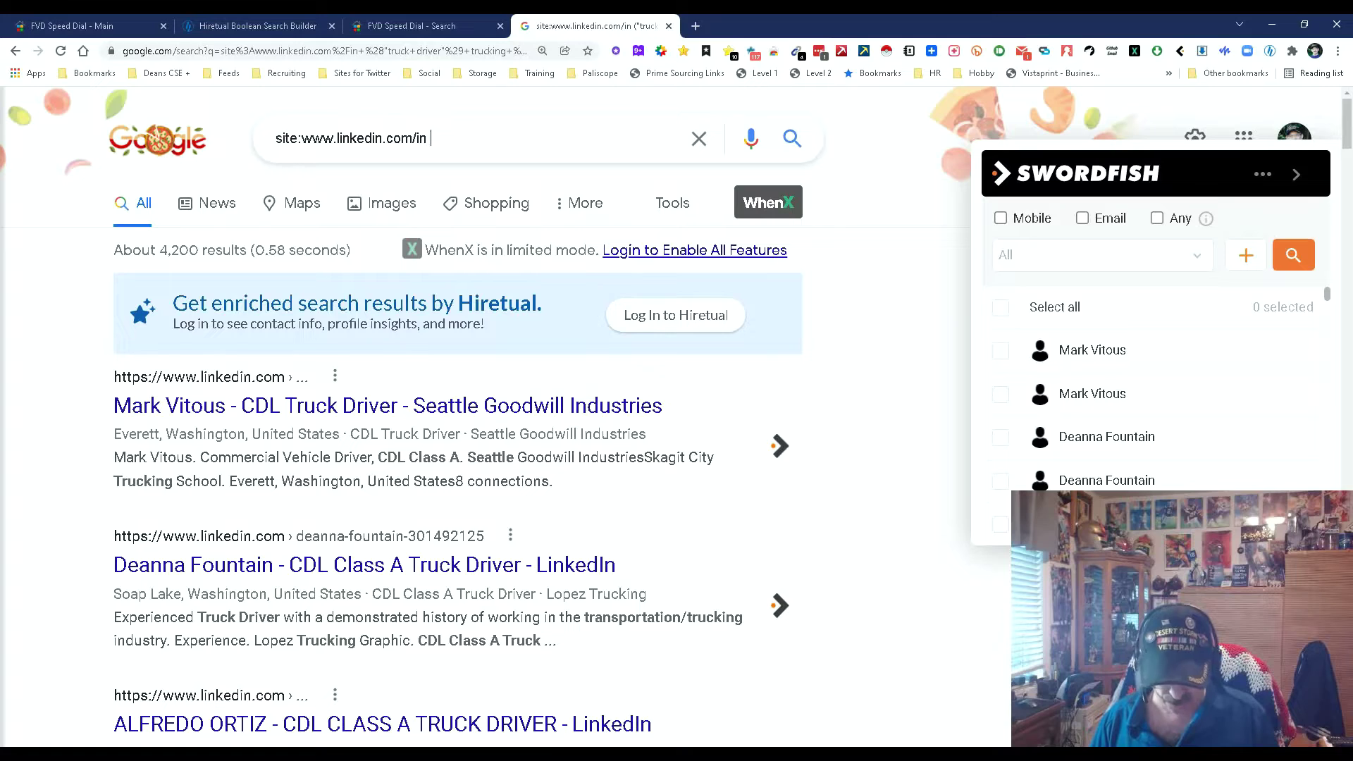
{"action": "key", "text": "ctrl+v"}
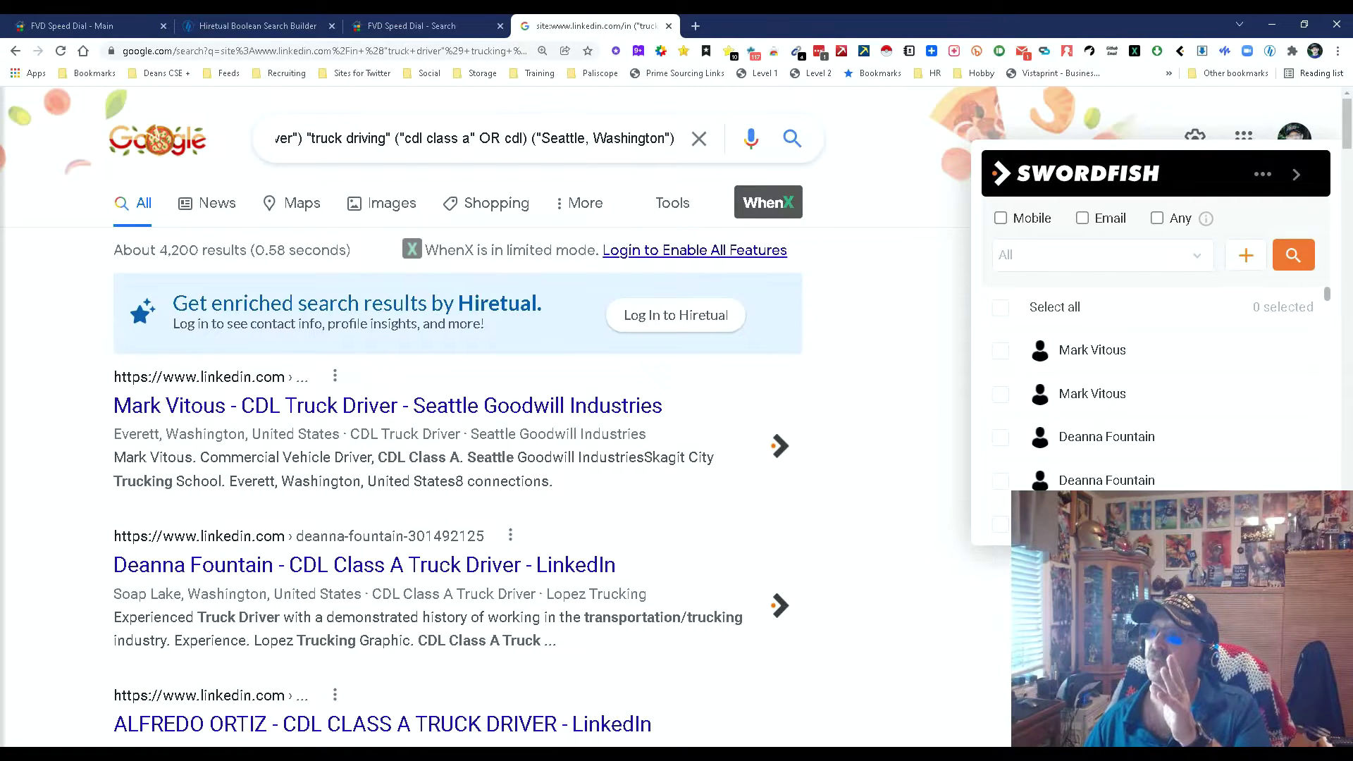
{"action": "left_click", "coordinate": [637, 138]}
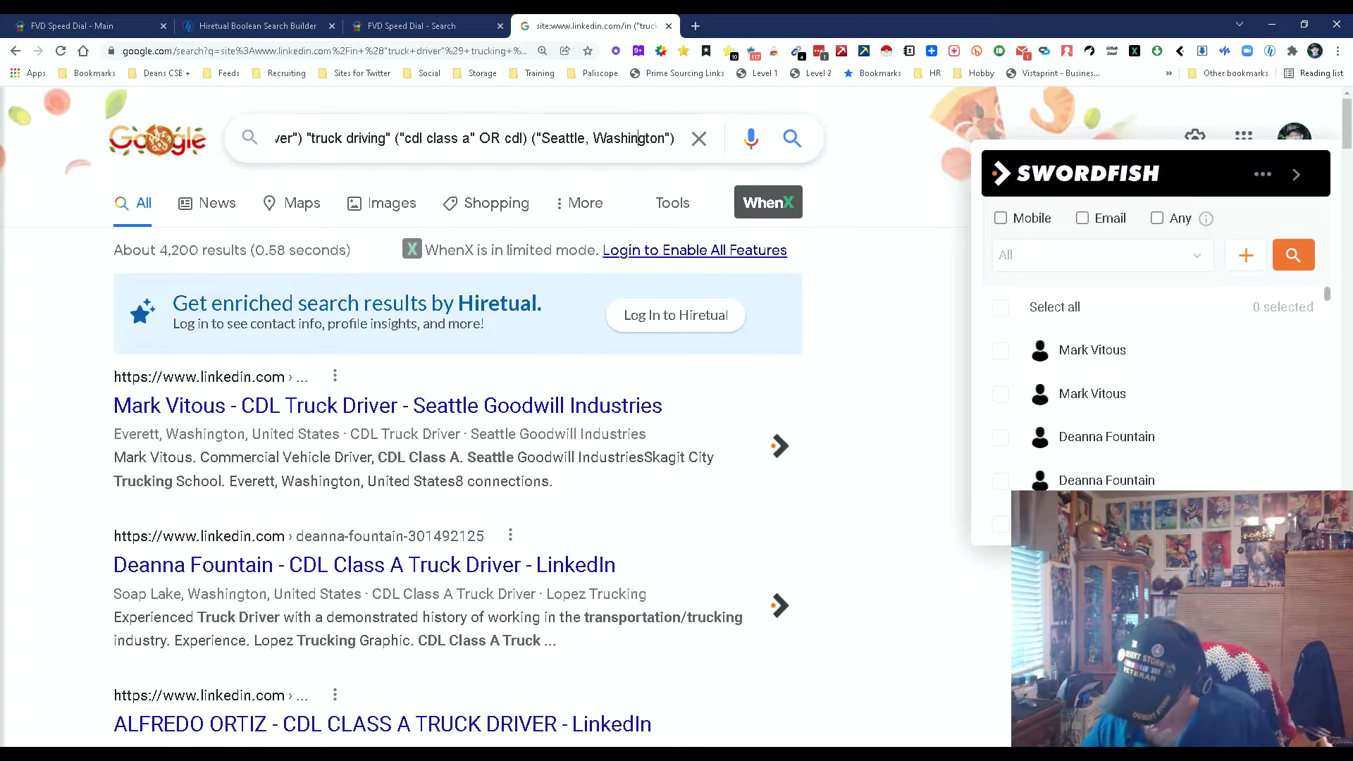
{"action": "key", "text": "Home"}
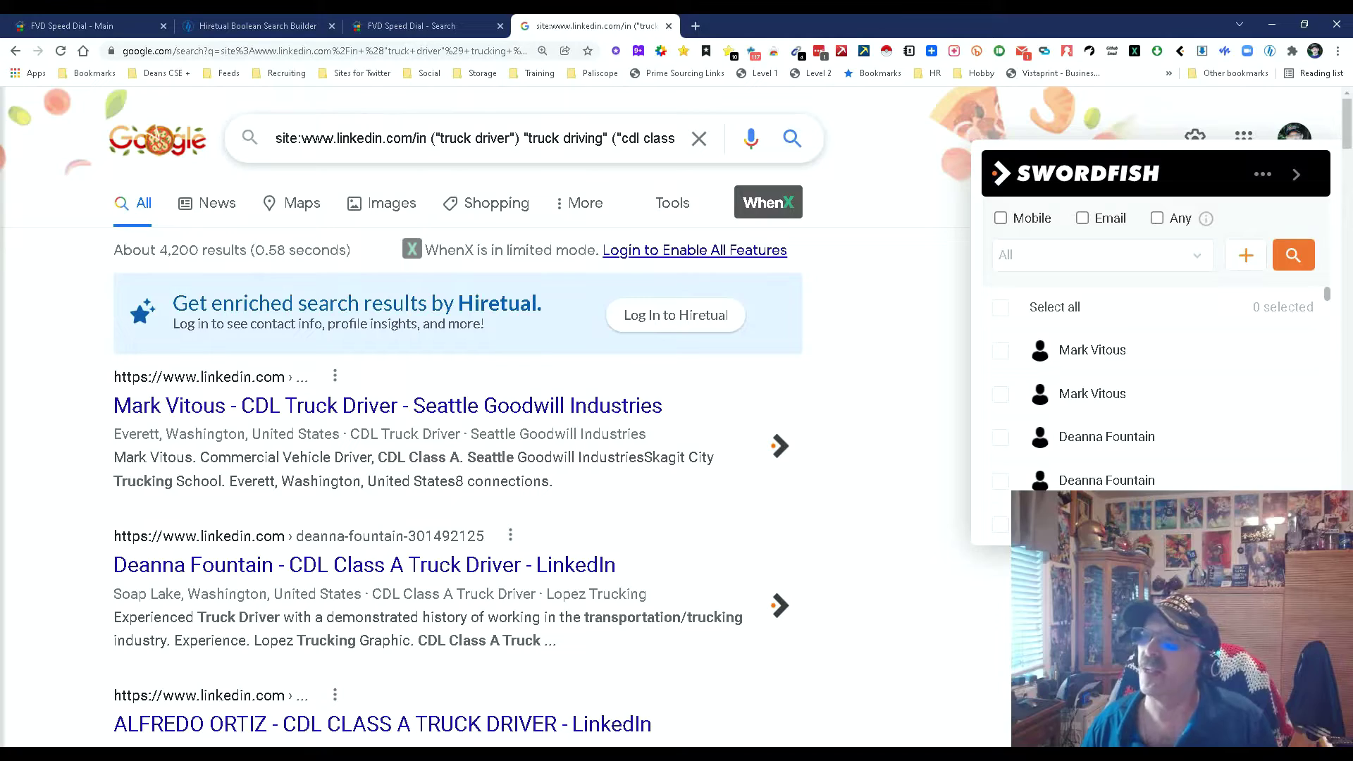
{"action": "key", "text": "Return"}
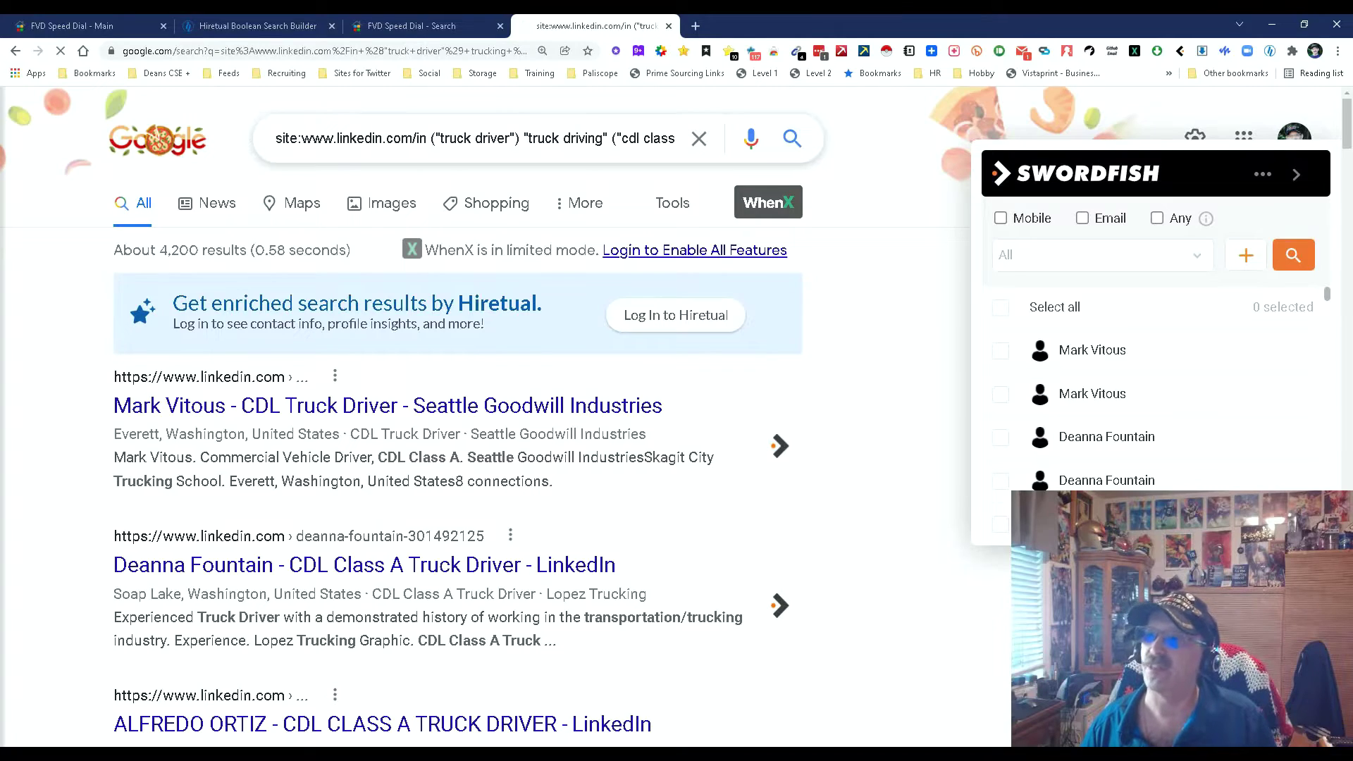
{"action": "scroll", "coordinate": [676, 416], "scroll_direction": "down", "scroll_amount": 8}
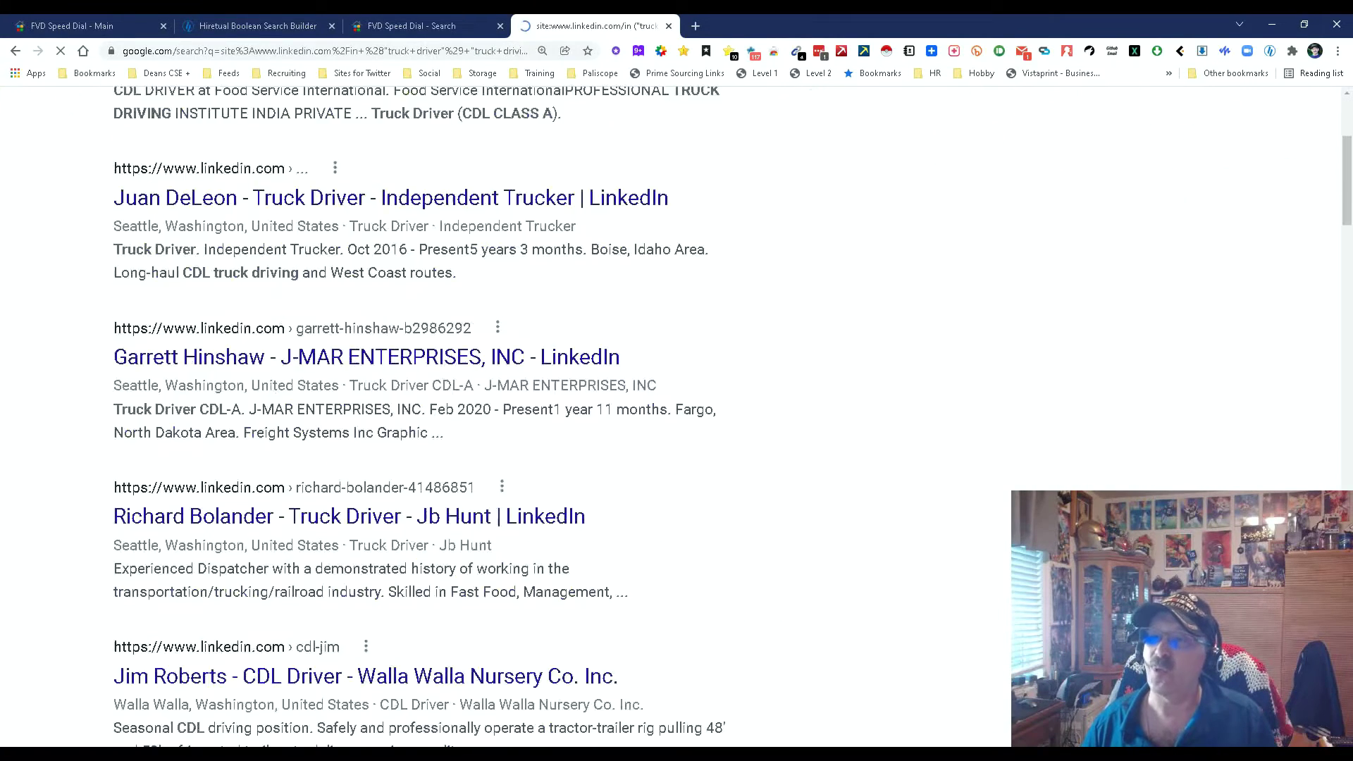
{"action": "scroll", "coordinate": [458, 423], "scroll_direction": "up", "scroll_amount": 8}
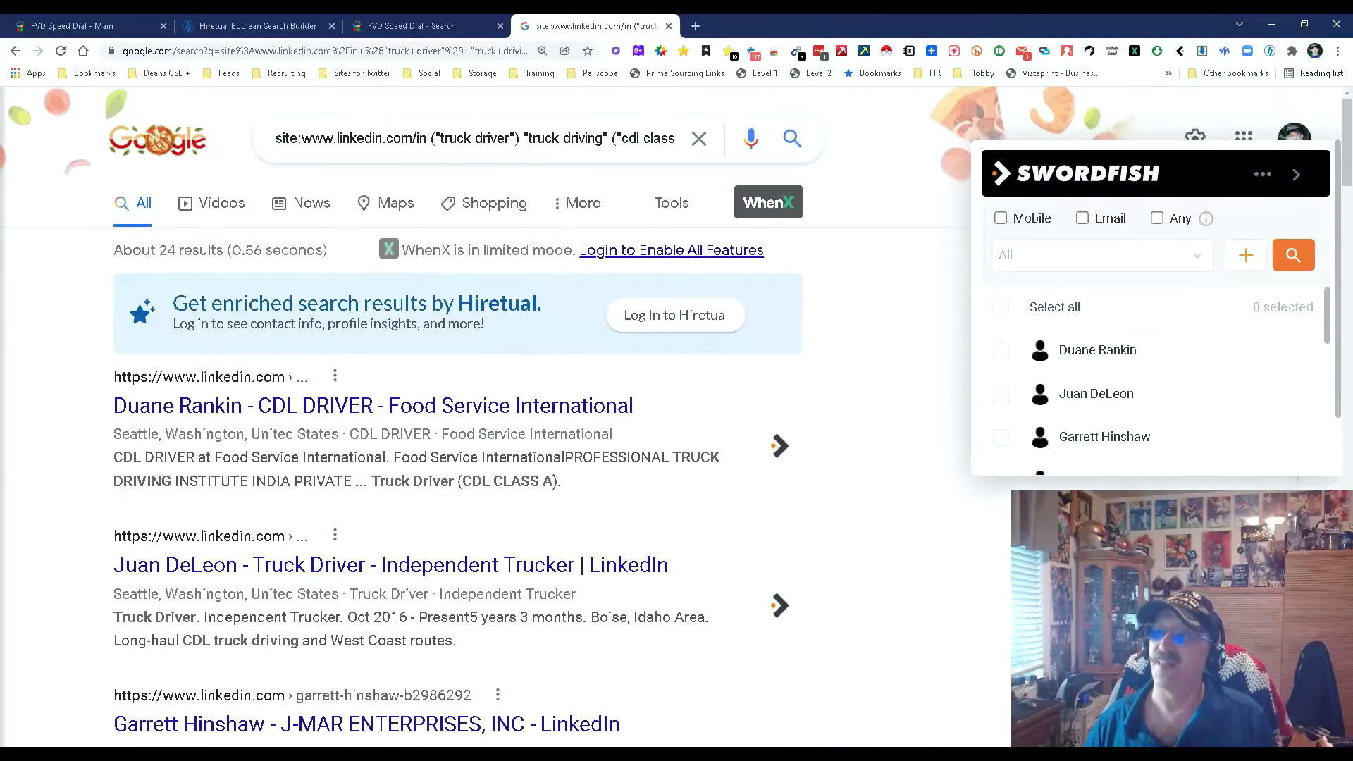
{"action": "left_click", "coordinate": [337, 138]}
{"action": "key", "text": "BackSpace"}
{"action": "key", "text": "BackSpace"}
{"action": "key", "text": "BackSpace"}
{"action": "key", "text": "BackSpace"}
{"action": "key", "text": "BackSpace"}
{"action": "type", "text": ":"}
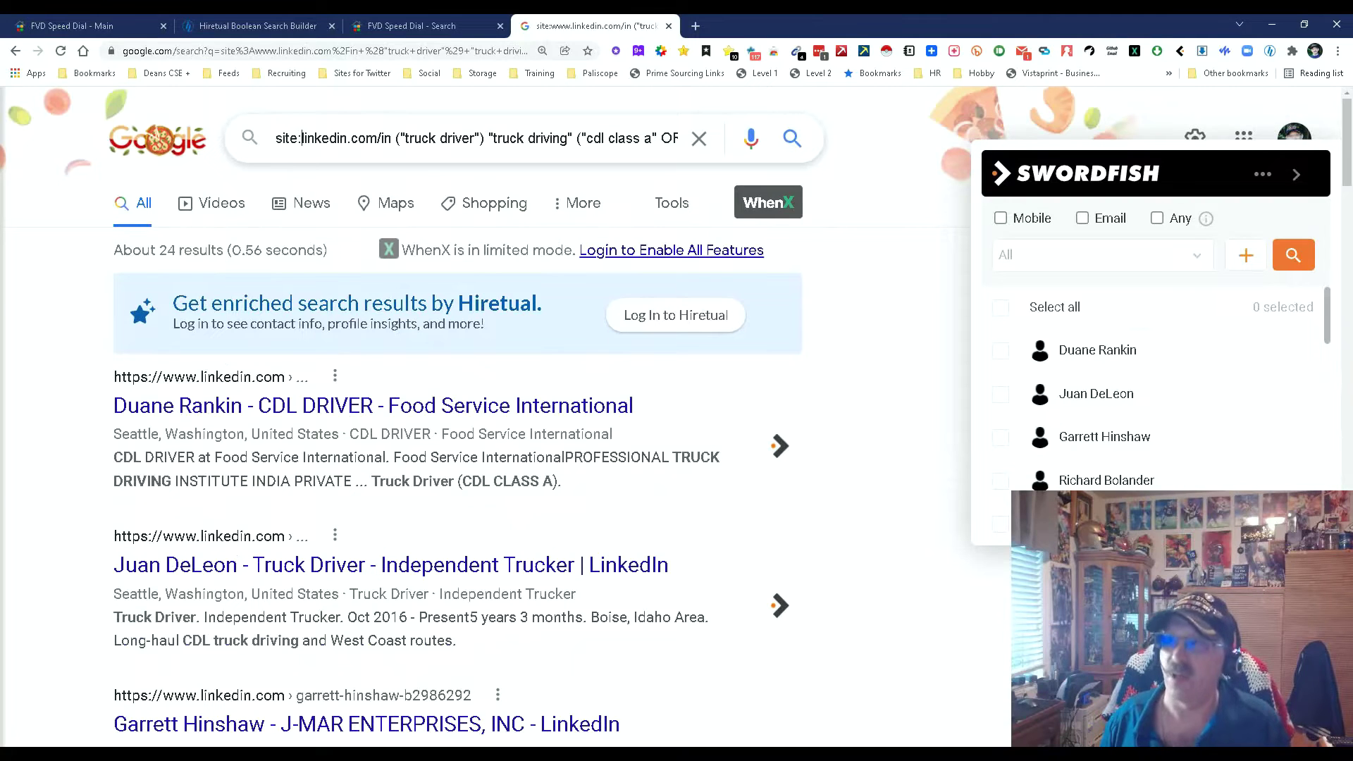
{"action": "key", "text": "Return"}
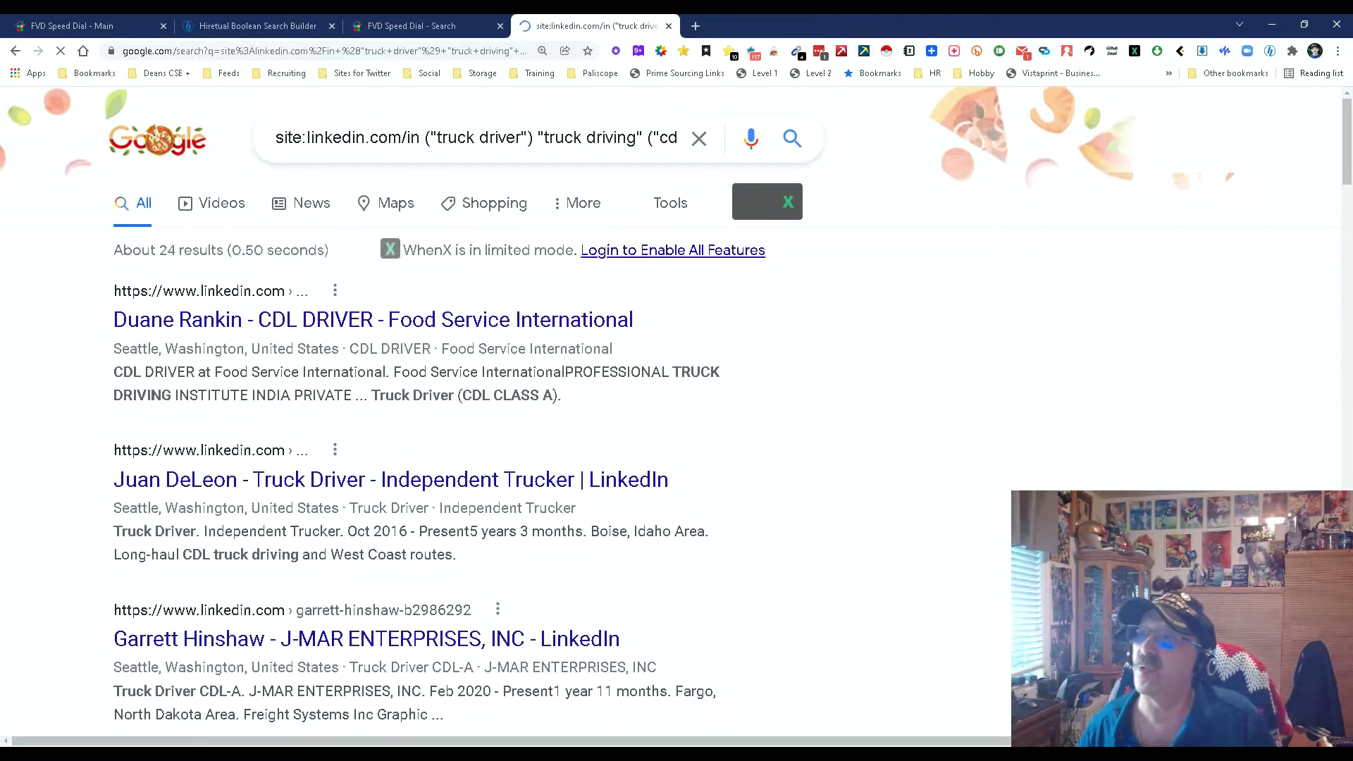
- Shorten the location term in the query to ("Seattle") and rerun the search
{"action": "left_click", "coordinate": [676, 138]}
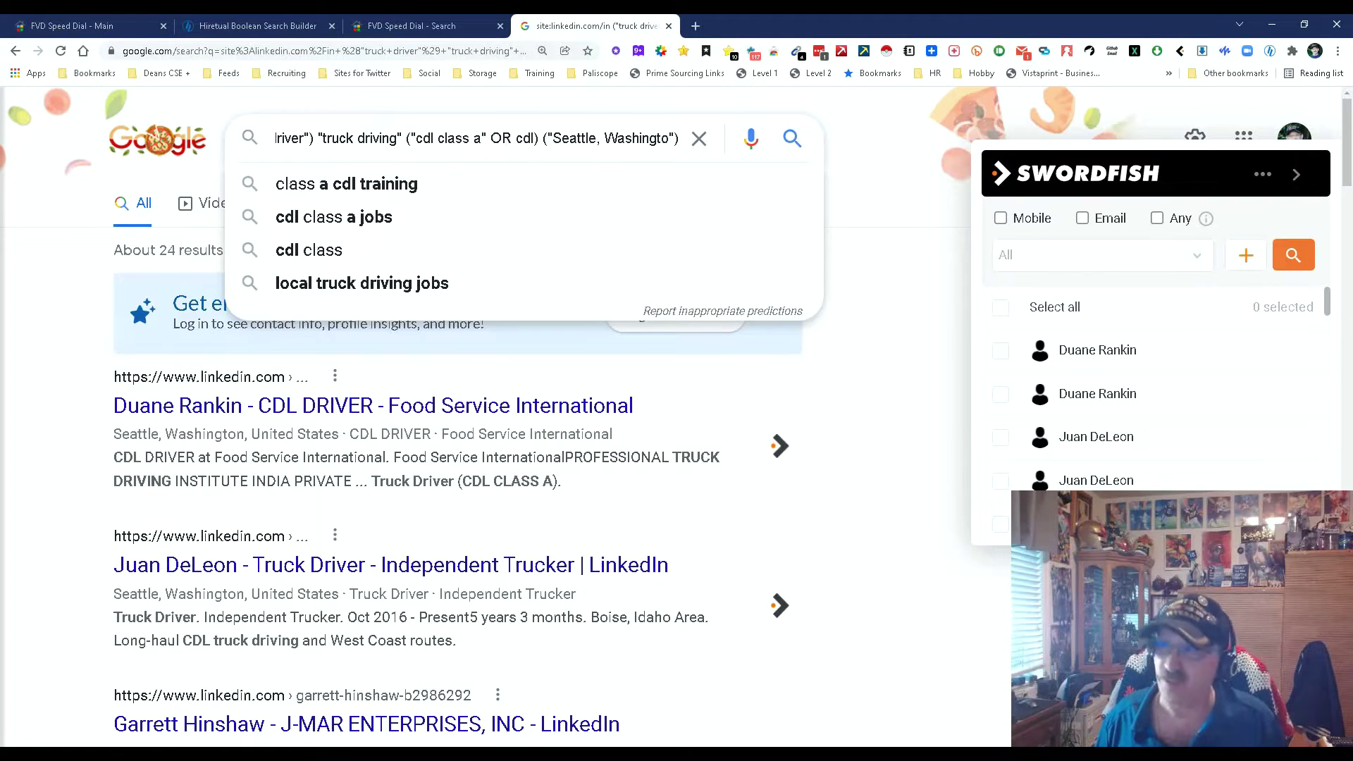
{"action": "key", "text": "Left"}
{"action": "key", "text": "Left"}
{"action": "key", "text": "BackSpace"}
{"action": "key", "text": "BackSpace"}
{"action": "key", "text": "BackSpace"}
{"action": "key", "text": "BackSpace"}
{"action": "key", "text": "BackSpace"}
{"action": "key", "text": "BackSpace"}
{"action": "key", "text": "BackSpace"}
{"action": "key", "text": "BackSpace"}
{"action": "key", "text": "BackSpace"}
{"action": "key", "text": "BackSpace"}
{"action": "key", "text": "BackSpace"}
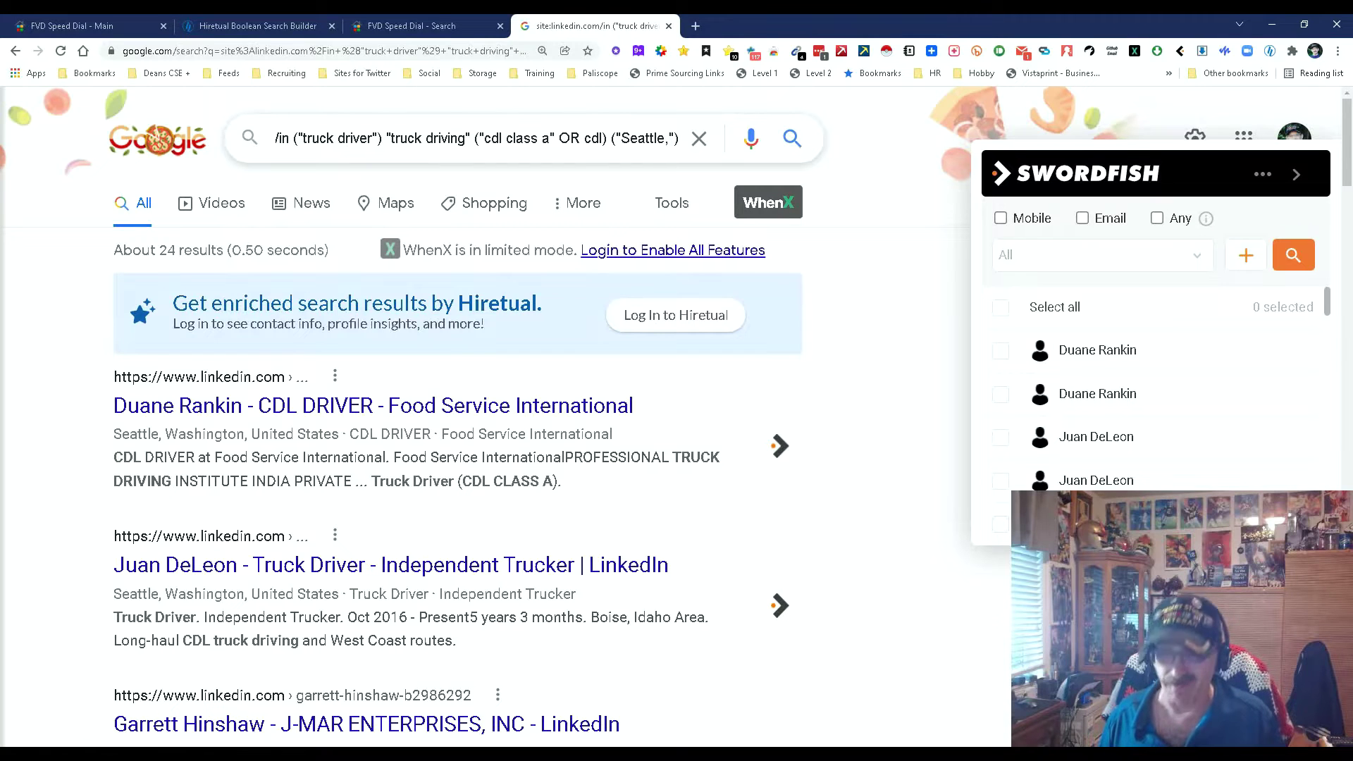
{"action": "key", "text": "BackSpace"}
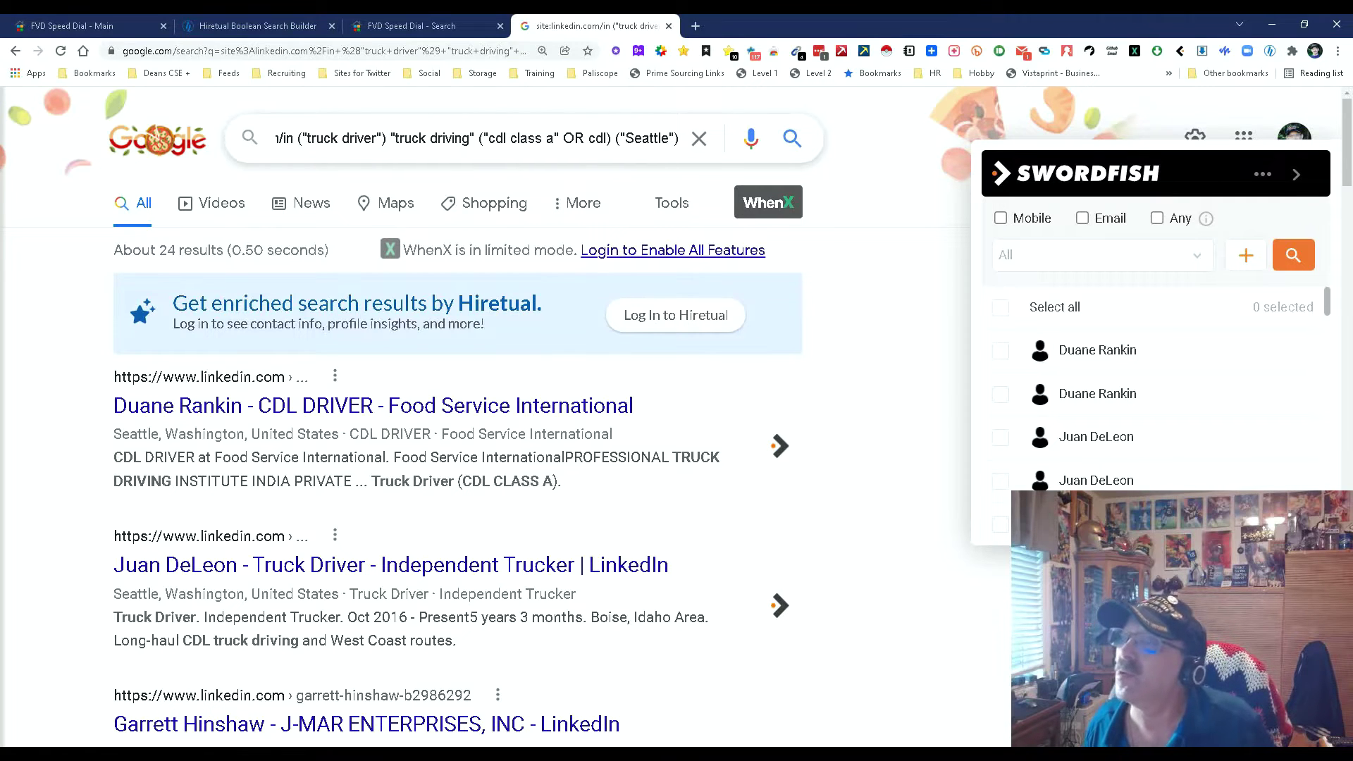
{"action": "key", "text": "Return"}
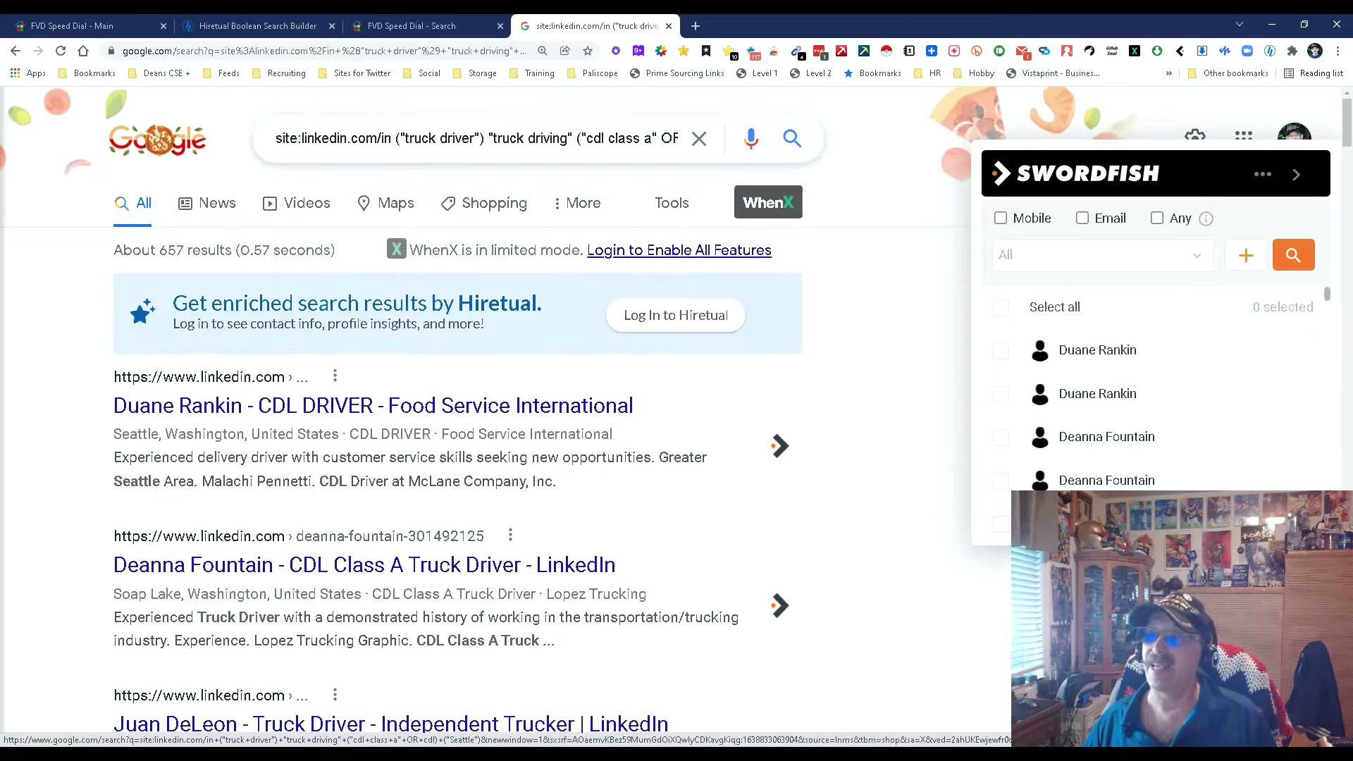
{"action": "key", "text": "ctrl+shift+Tab"}
{"action": "key", "text": "ctrl+shift+Tab"}
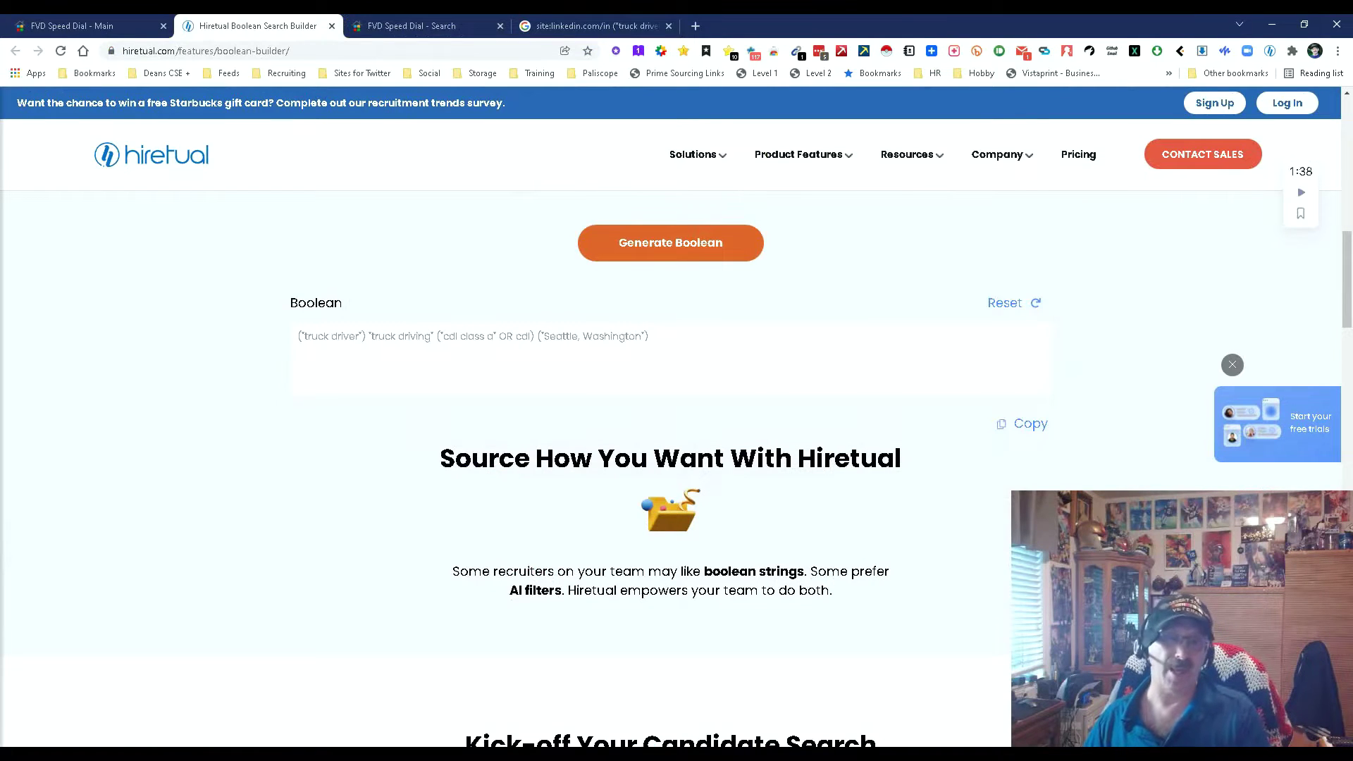
{"action": "key", "text": "ctrl+Tab"}
{"action": "key", "text": "ctrl+Tab"}
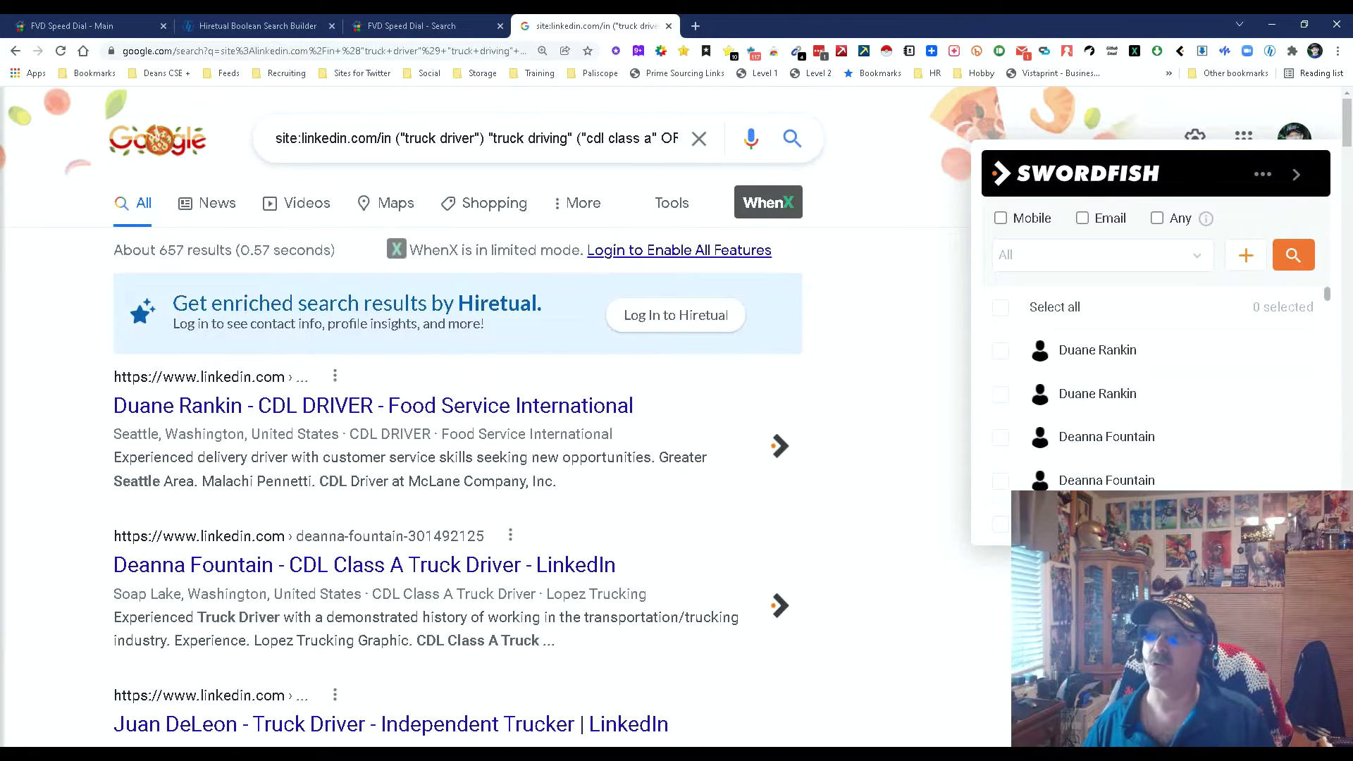
{"action": "key", "text": "ctrl+shift+Tab"}
{"action": "key", "text": "ctrl+shift+Tab"}
{"action": "key", "text": "ctrl+Tab"}
{"action": "key", "text": "ctrl+Tab"}
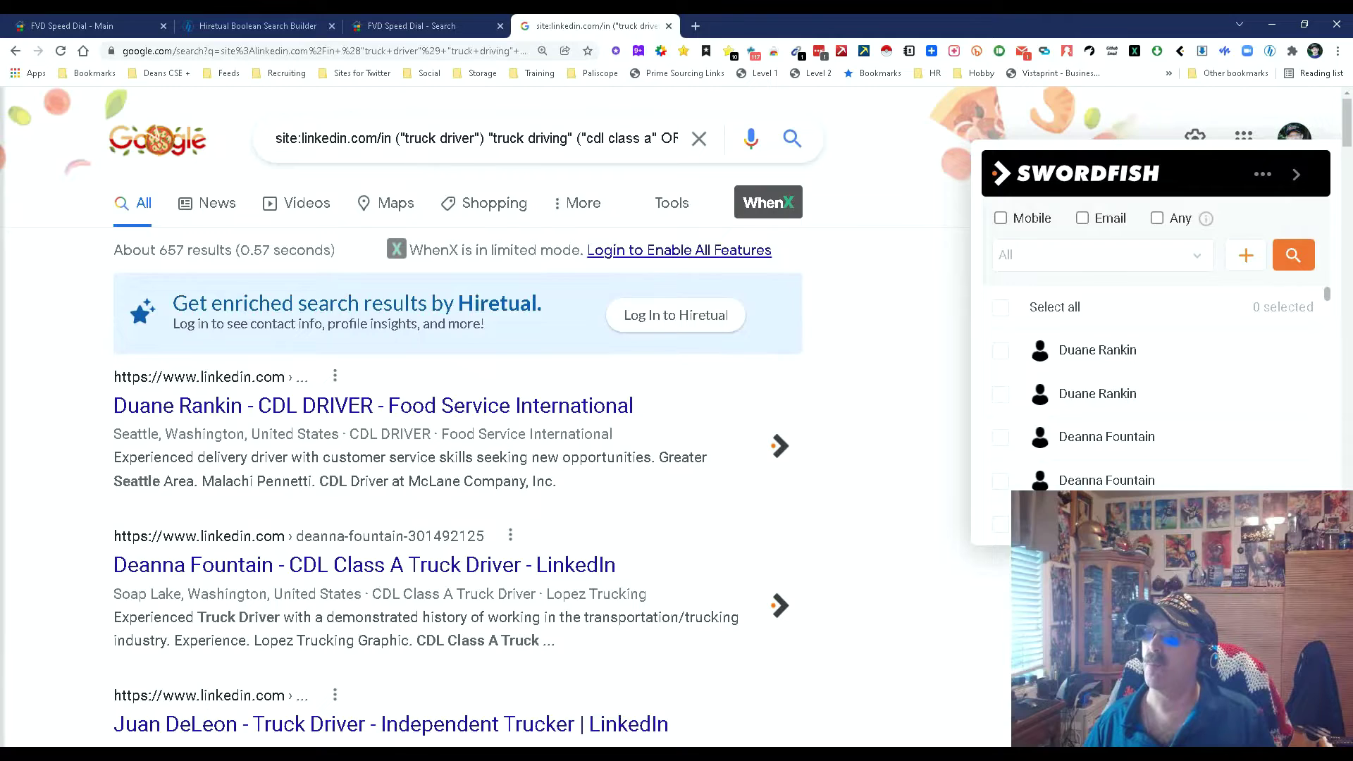
- Return to Hiretual's Boolean Builder and reset the form to clear the previous criteria
{"action": "key", "text": "ctrl+shift+Tab"}
{"action": "key", "text": "ctrl+shift+Tab"}
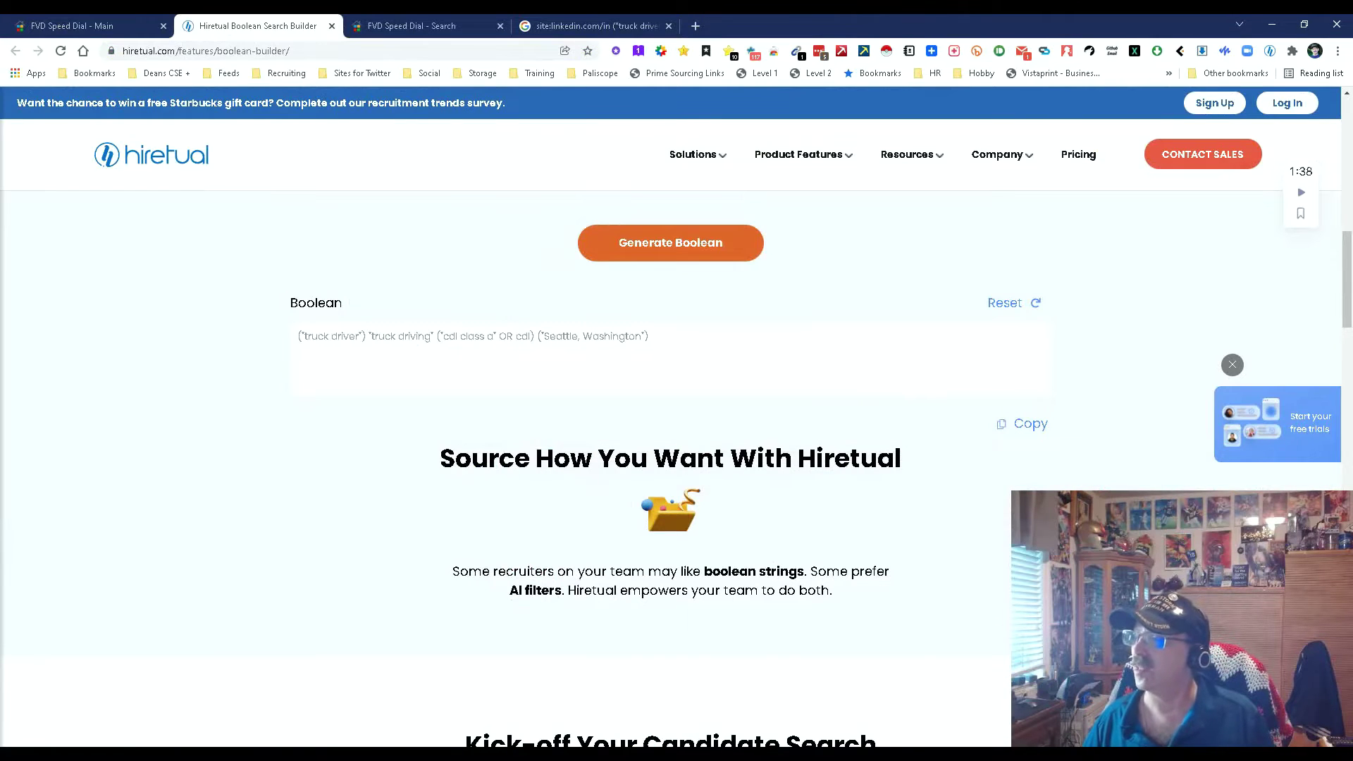
{"action": "left_click", "coordinate": [1013, 303]}
{"action": "left_click", "coordinate": [297, 432]}
{"action": "type", "text": "java"}
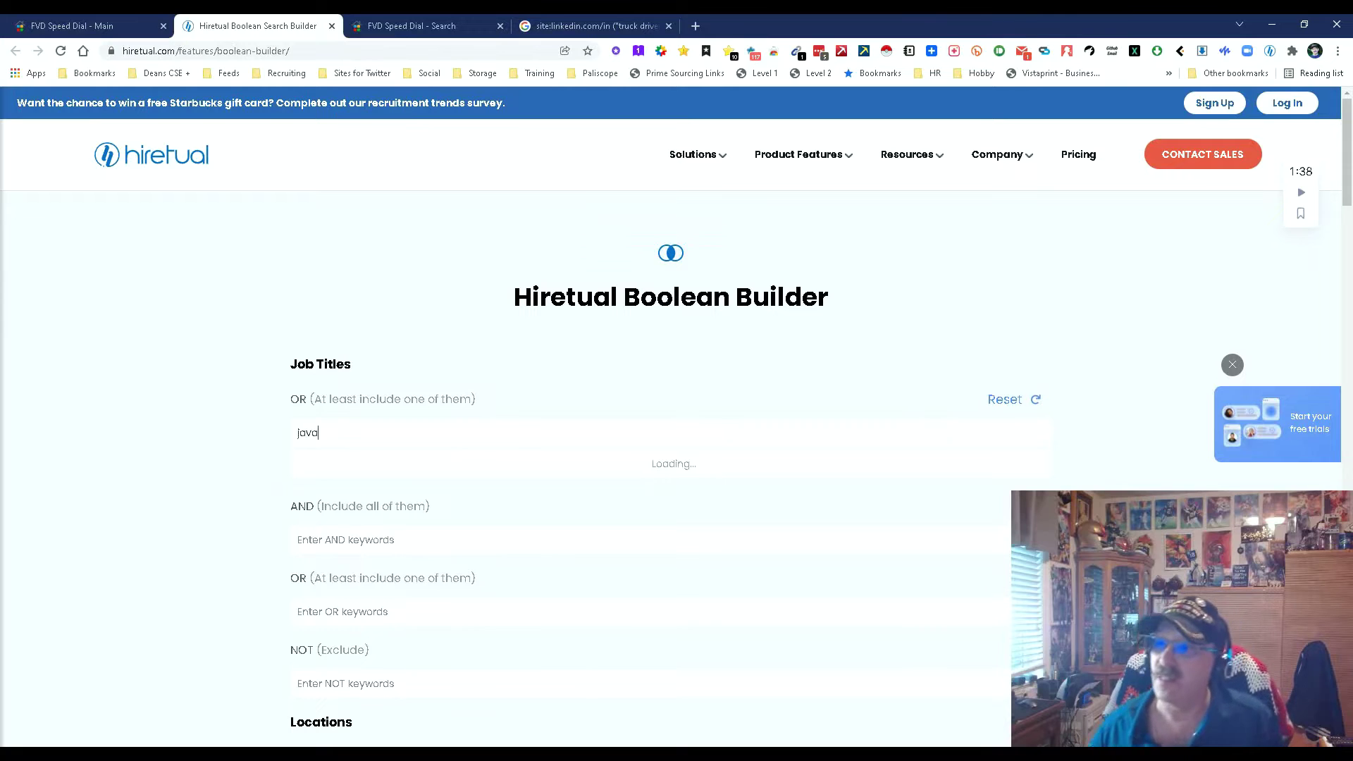
{"action": "key", "text": "BackSpace"}
{"action": "key", "text": "BackSpace"}
{"action": "key", "text": "BackSpace"}
{"action": "key", "text": "BackSpace"}
{"action": "type", "text": "De"}
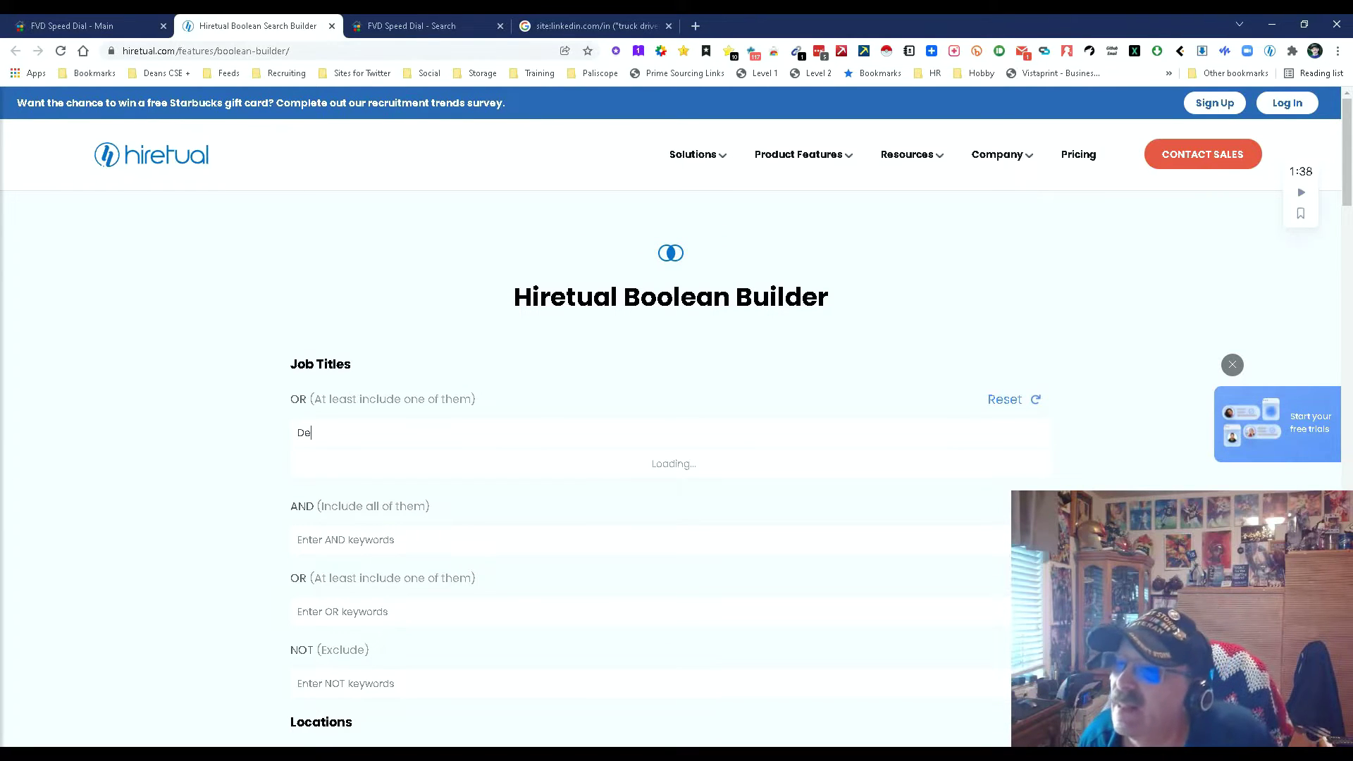
{"action": "type", "text": "ve"}
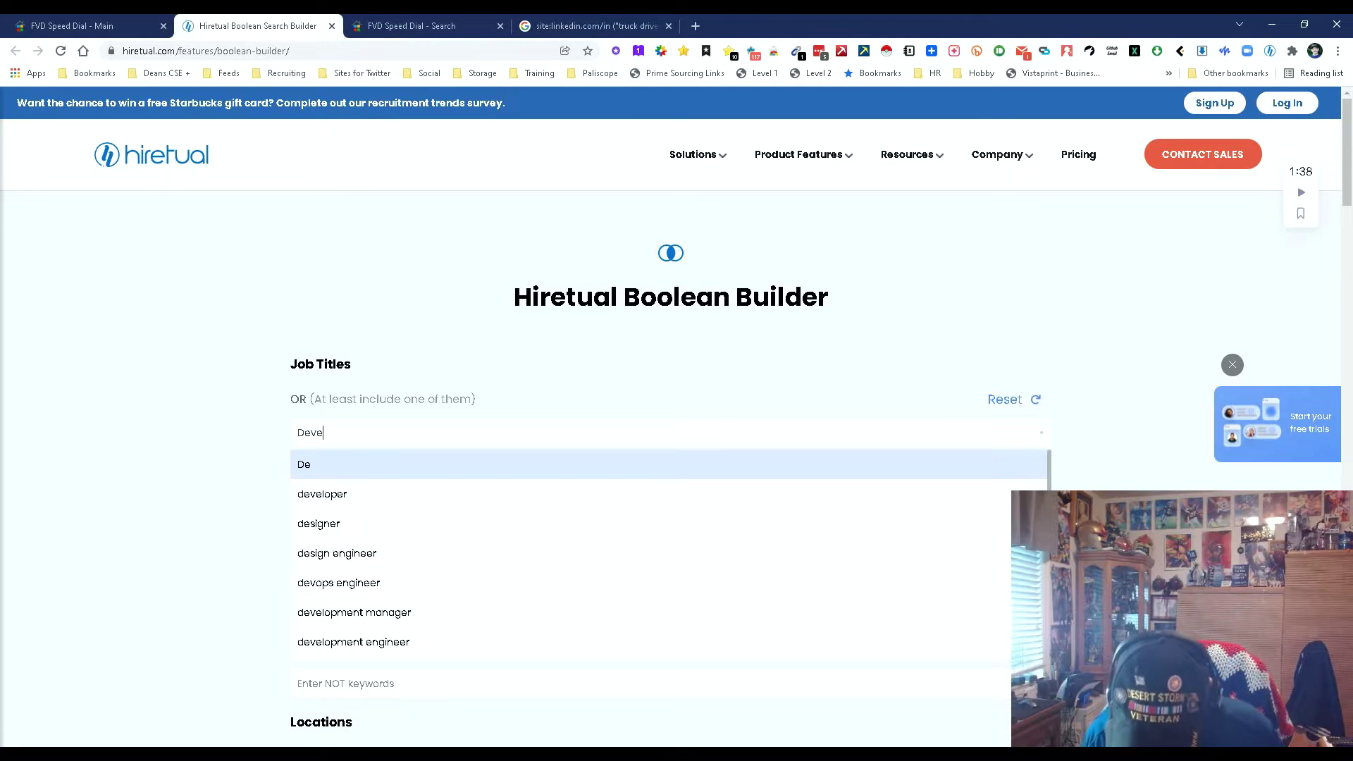
{"action": "type", "text": "lper"}
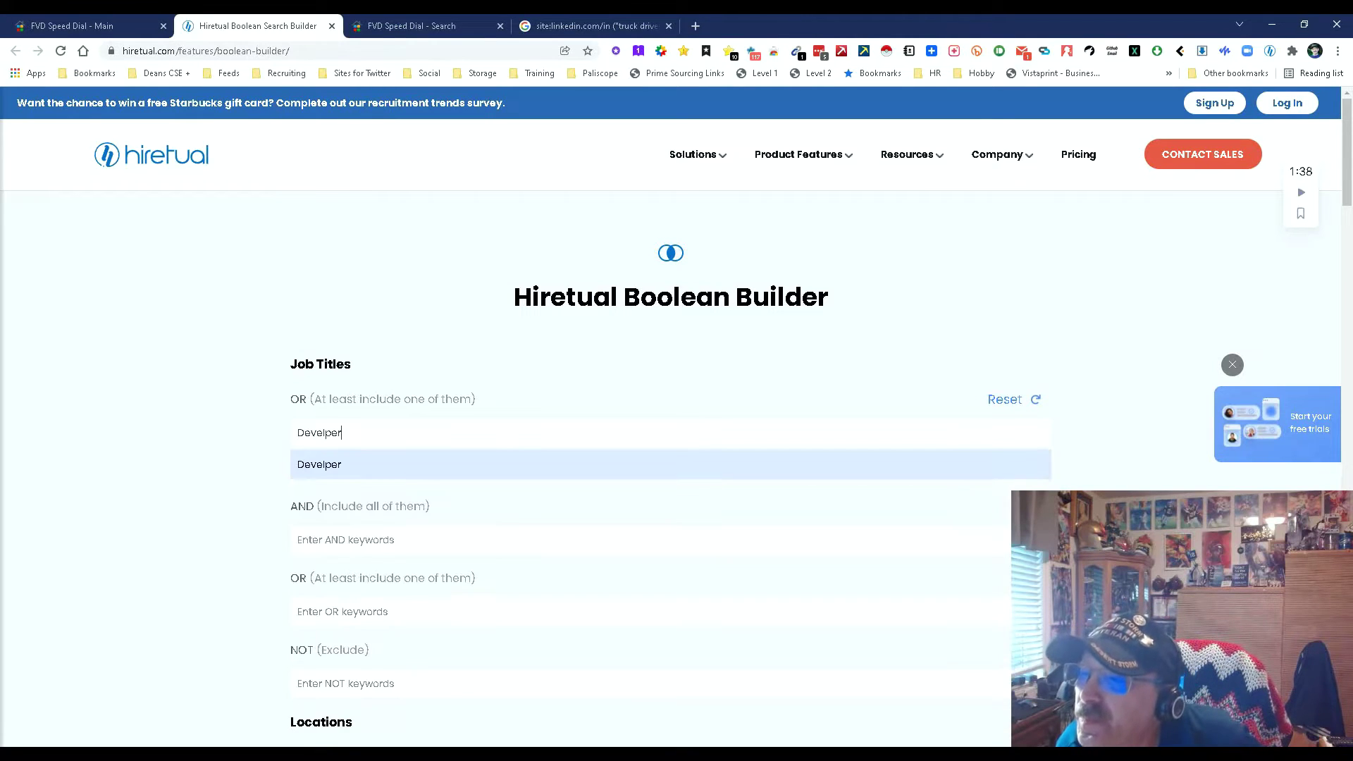
{"action": "key", "text": "Return"}
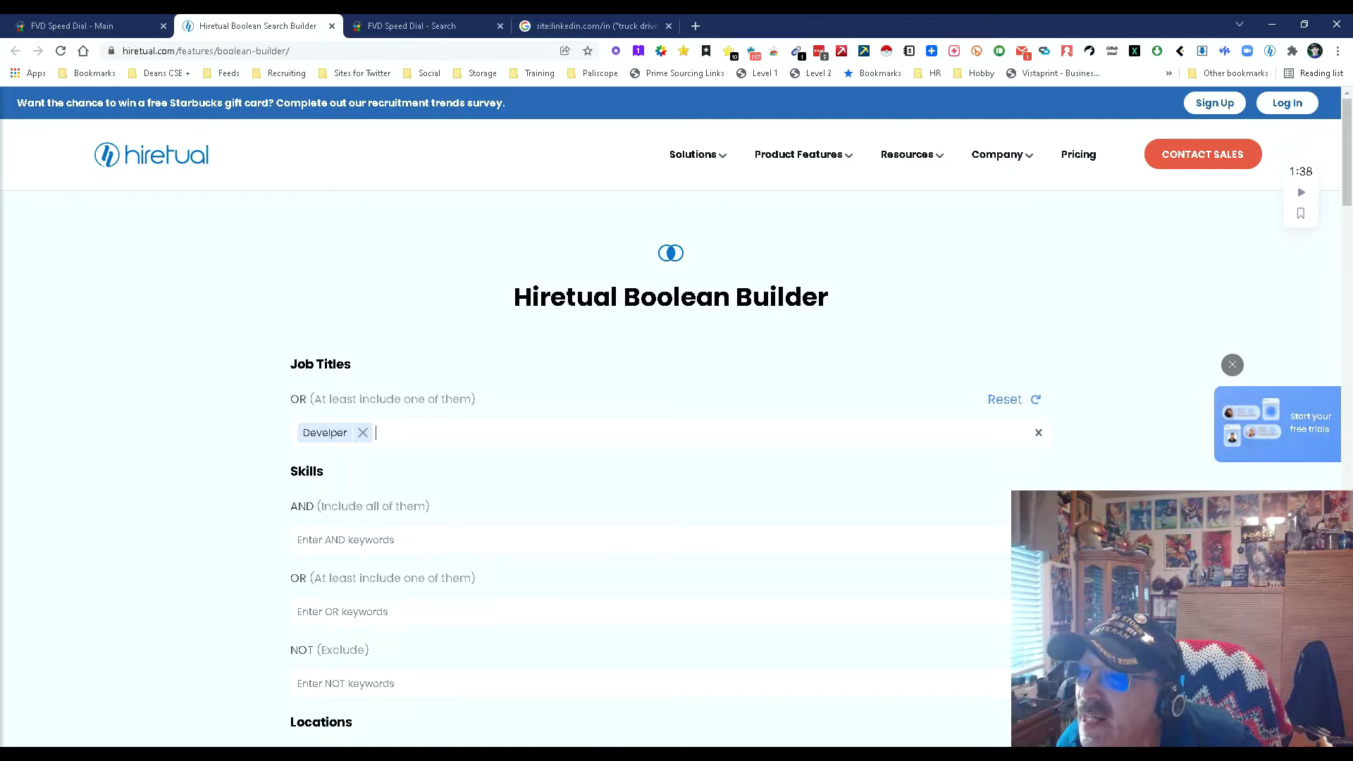
{"action": "left_click", "coordinate": [345, 539]}
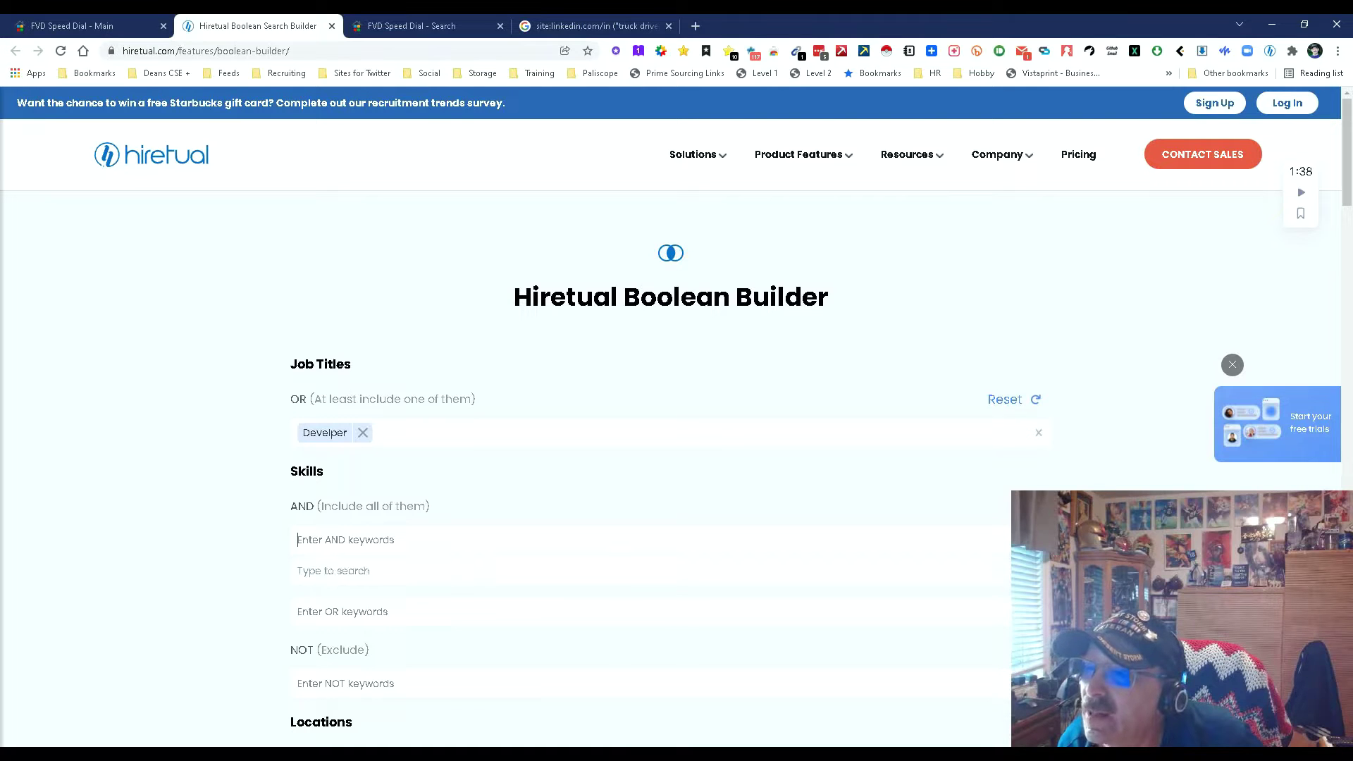
{"action": "left_click", "coordinate": [362, 433]}
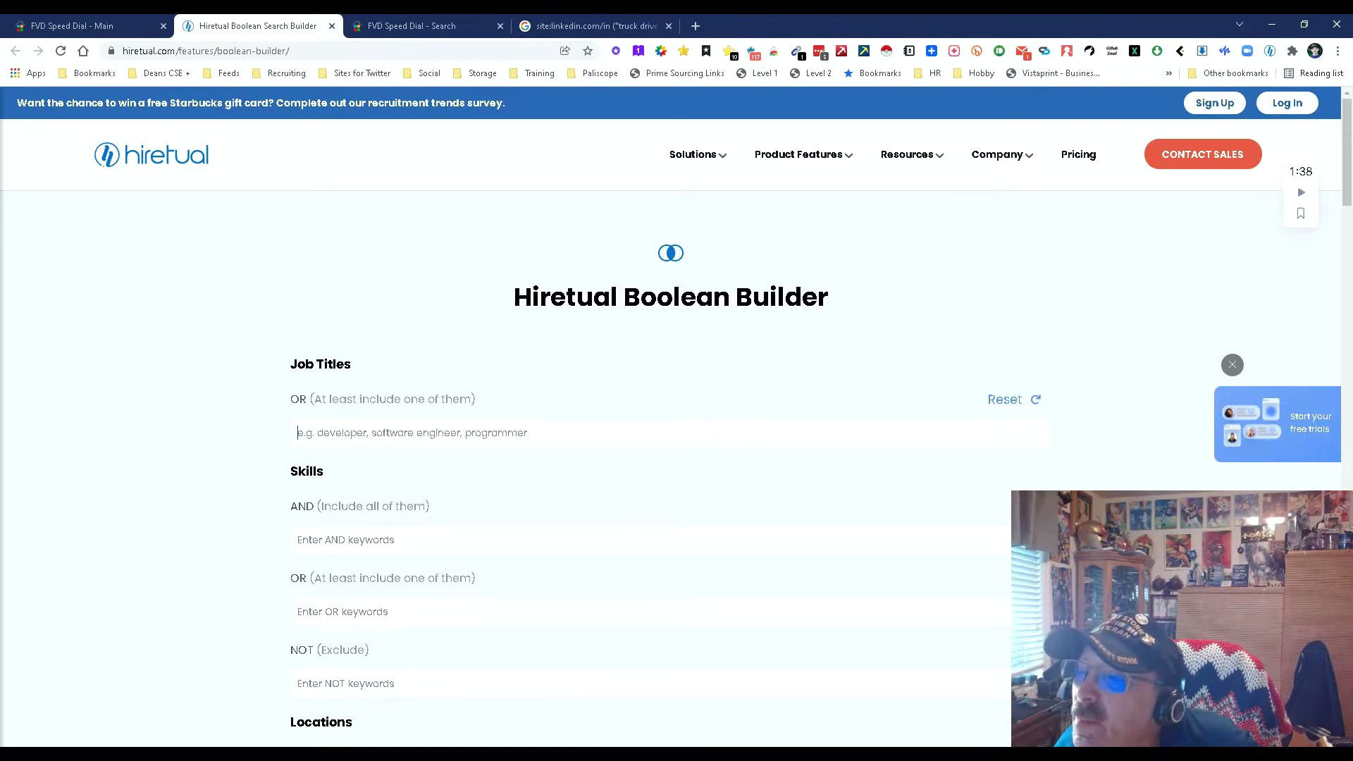
- Add Developer and the suggested Software Engineer as alternative job titles
{"action": "type", "text": "developer"}
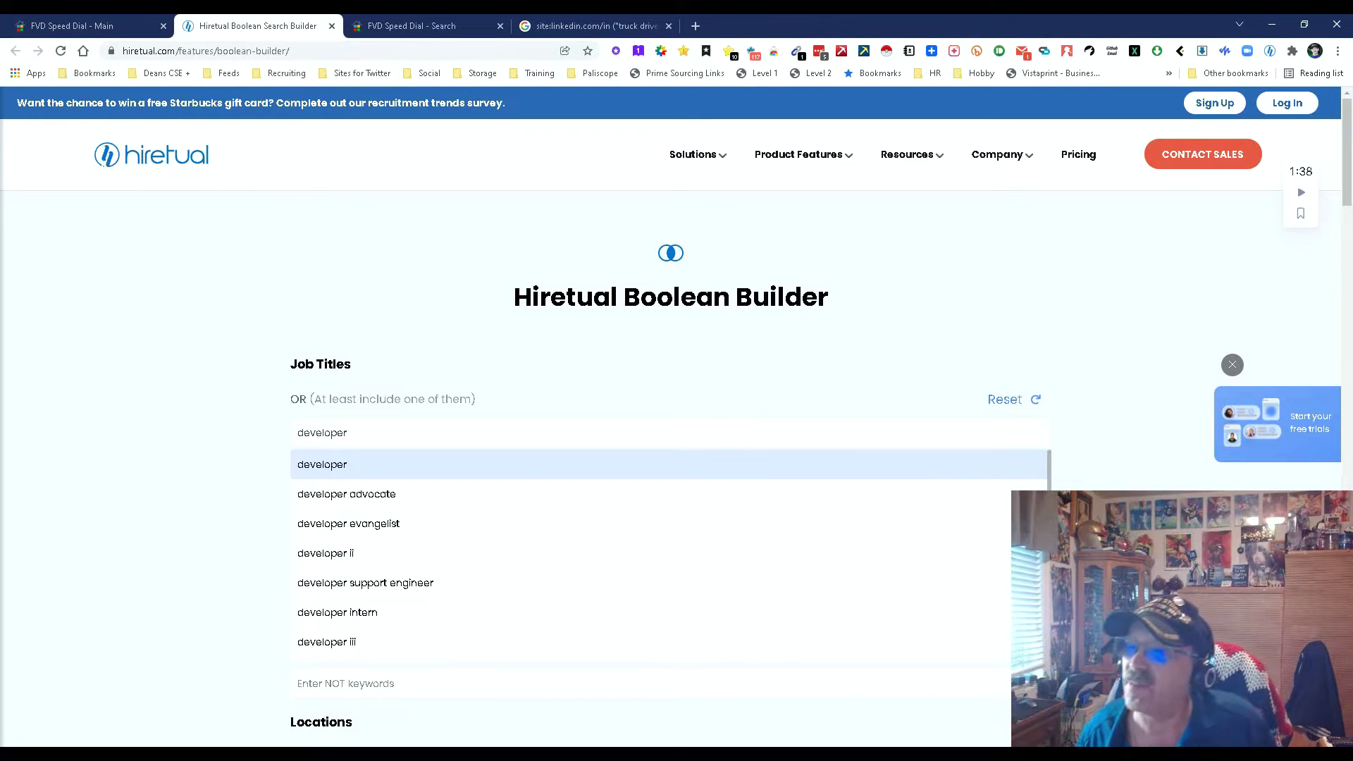
{"action": "key", "text": "Return"}
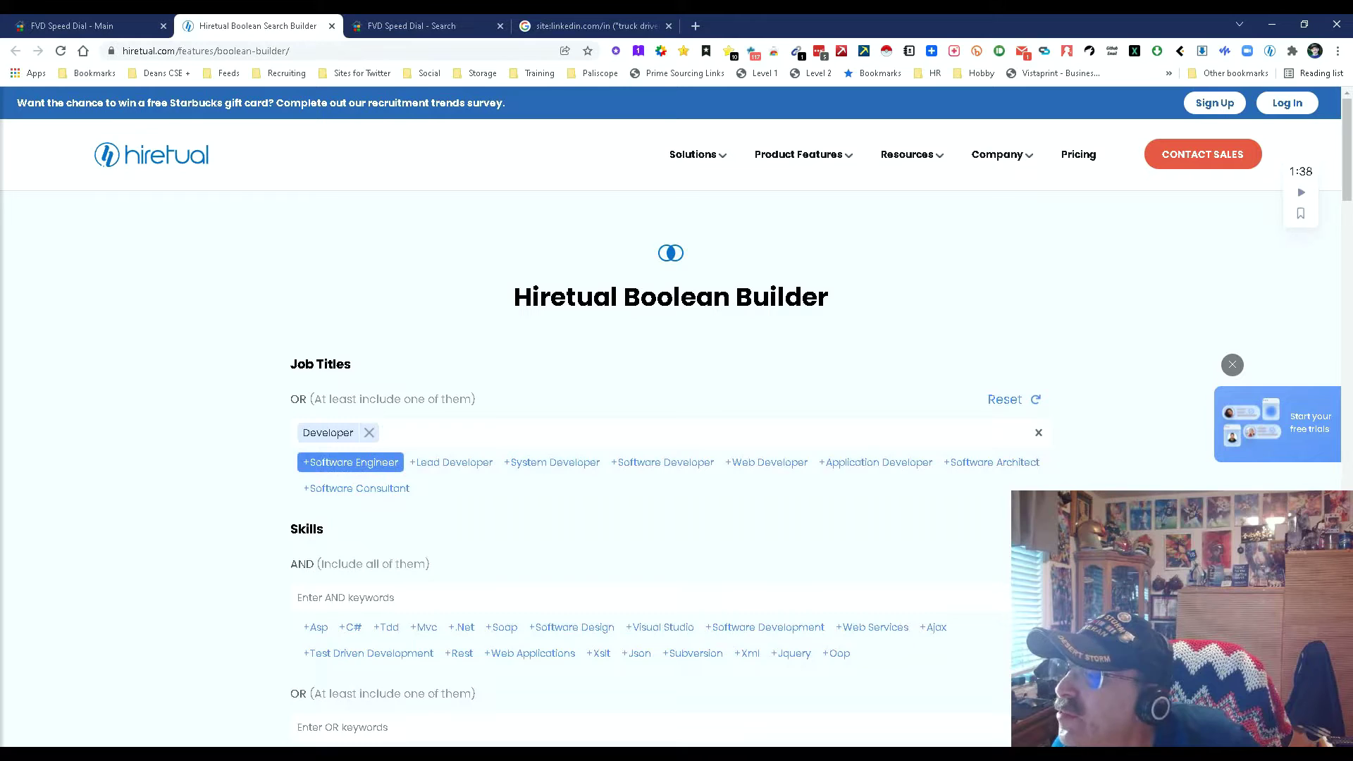
{"action": "left_click", "coordinate": [351, 462]}
- Add C# and Sql as skills that candidates must all have
{"action": "scroll", "coordinate": [351, 462], "scroll_direction": "down", "scroll_amount": 2}
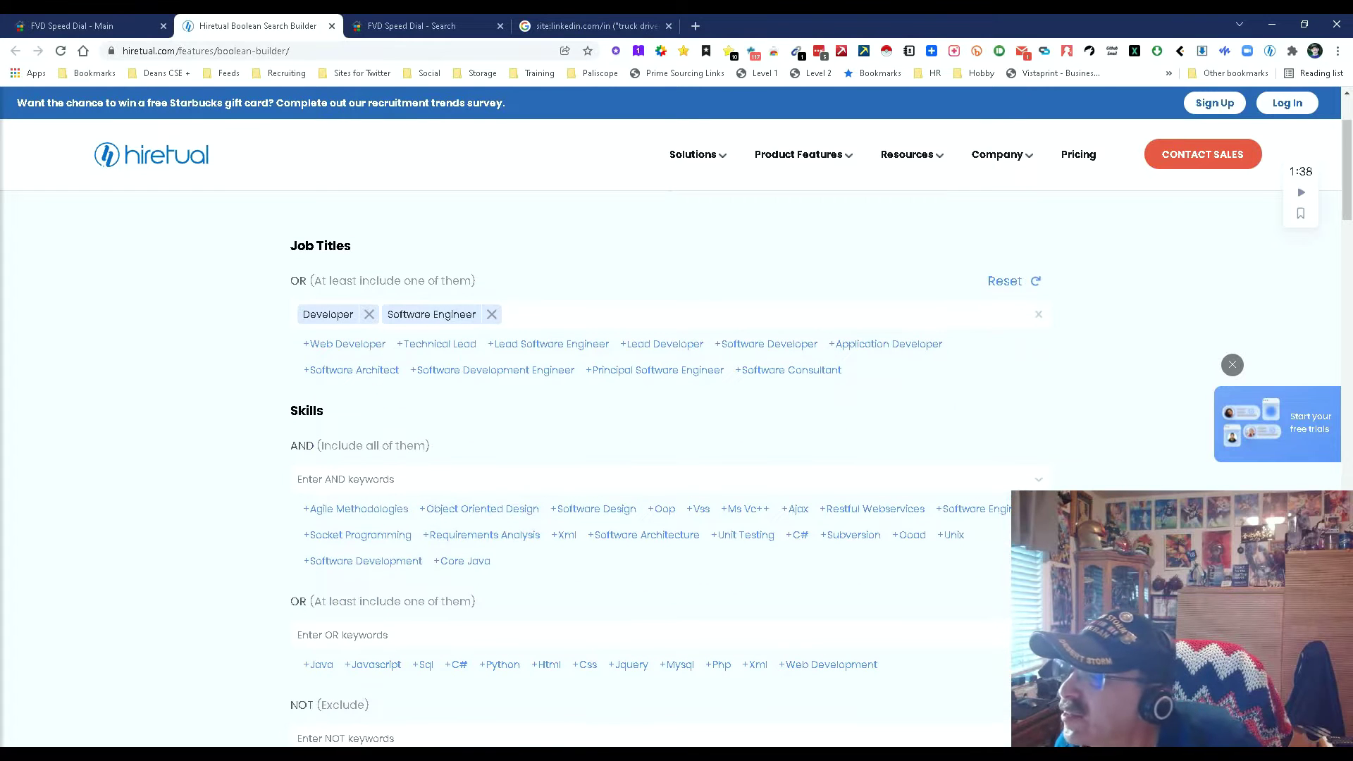
{"action": "left_click", "coordinate": [797, 535]}
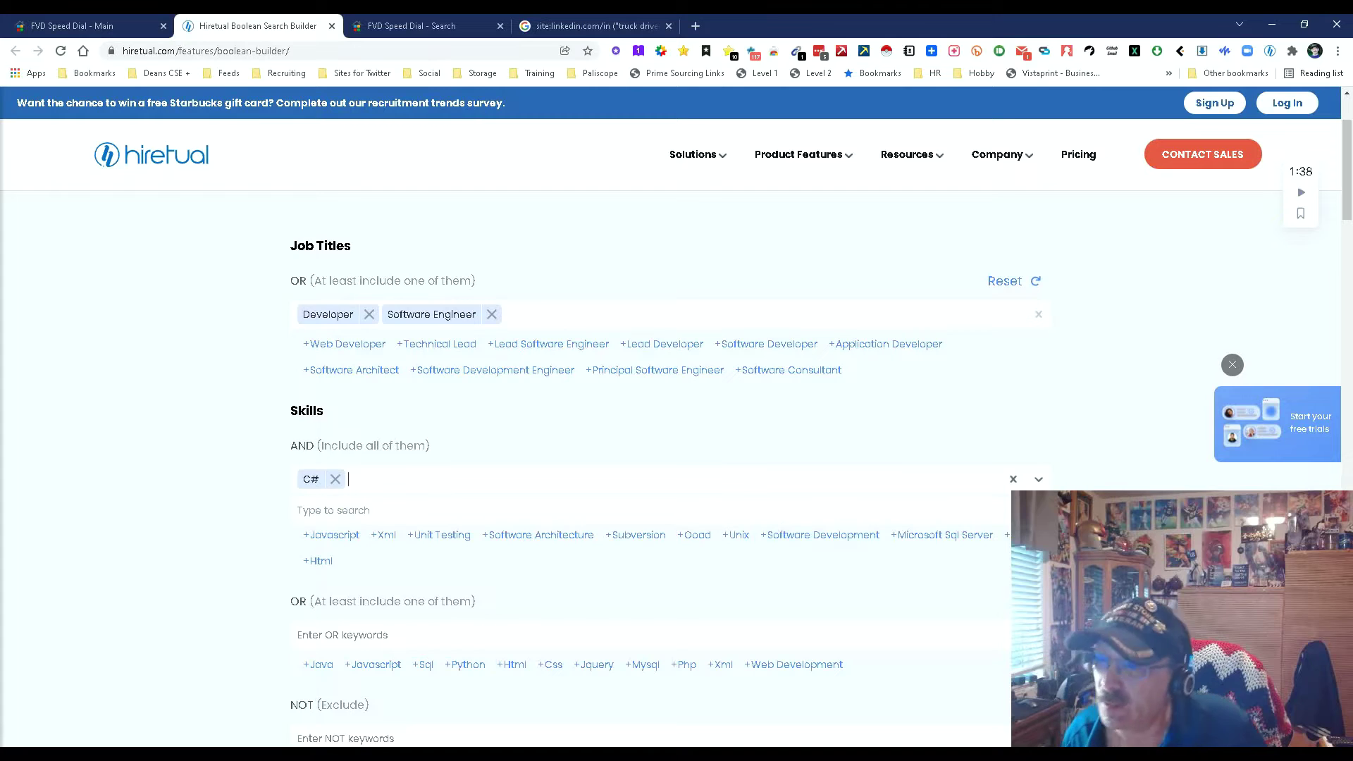
{"action": "type", "text": "sql"}
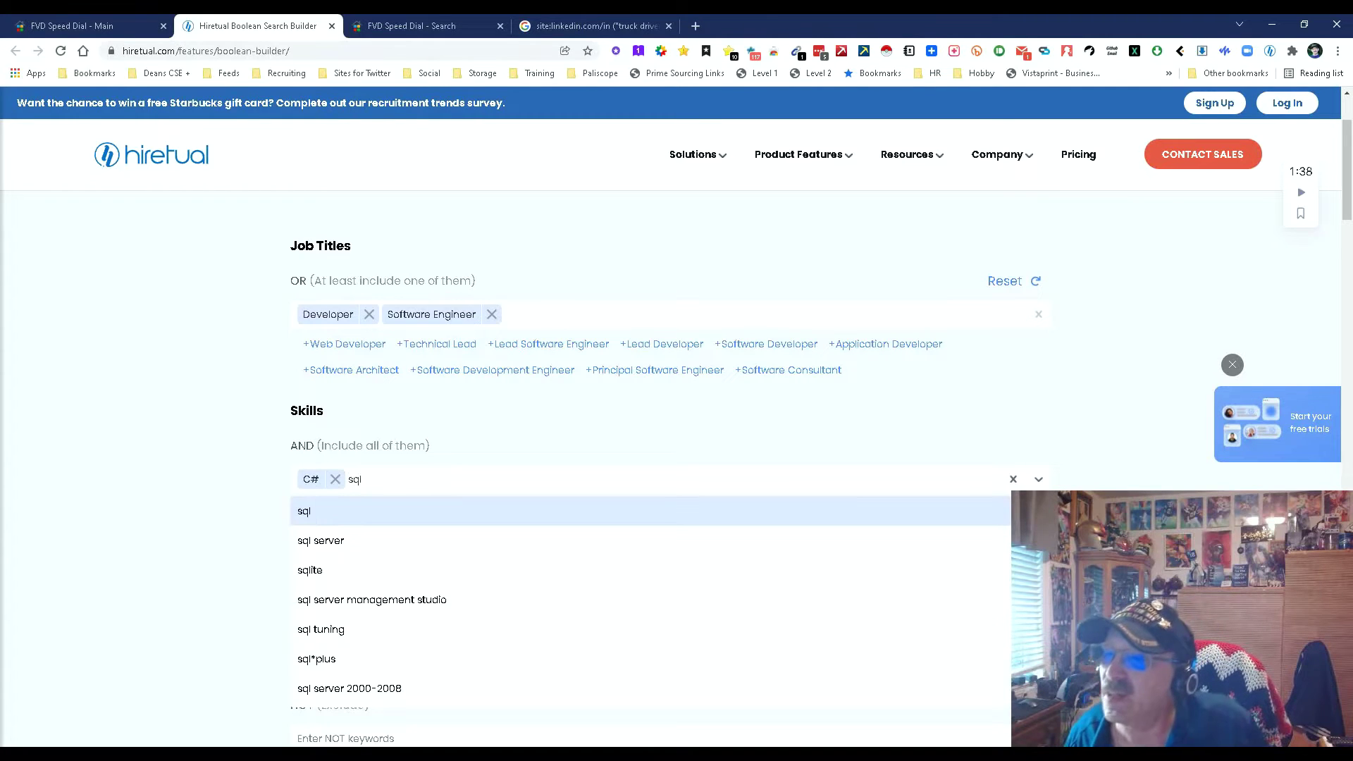
{"action": "key", "text": "Return"}
- Add Java and Python as alternative skills, and exclude C++
{"action": "scroll", "coordinate": [676, 423], "scroll_direction": "down", "scroll_amount": 2}
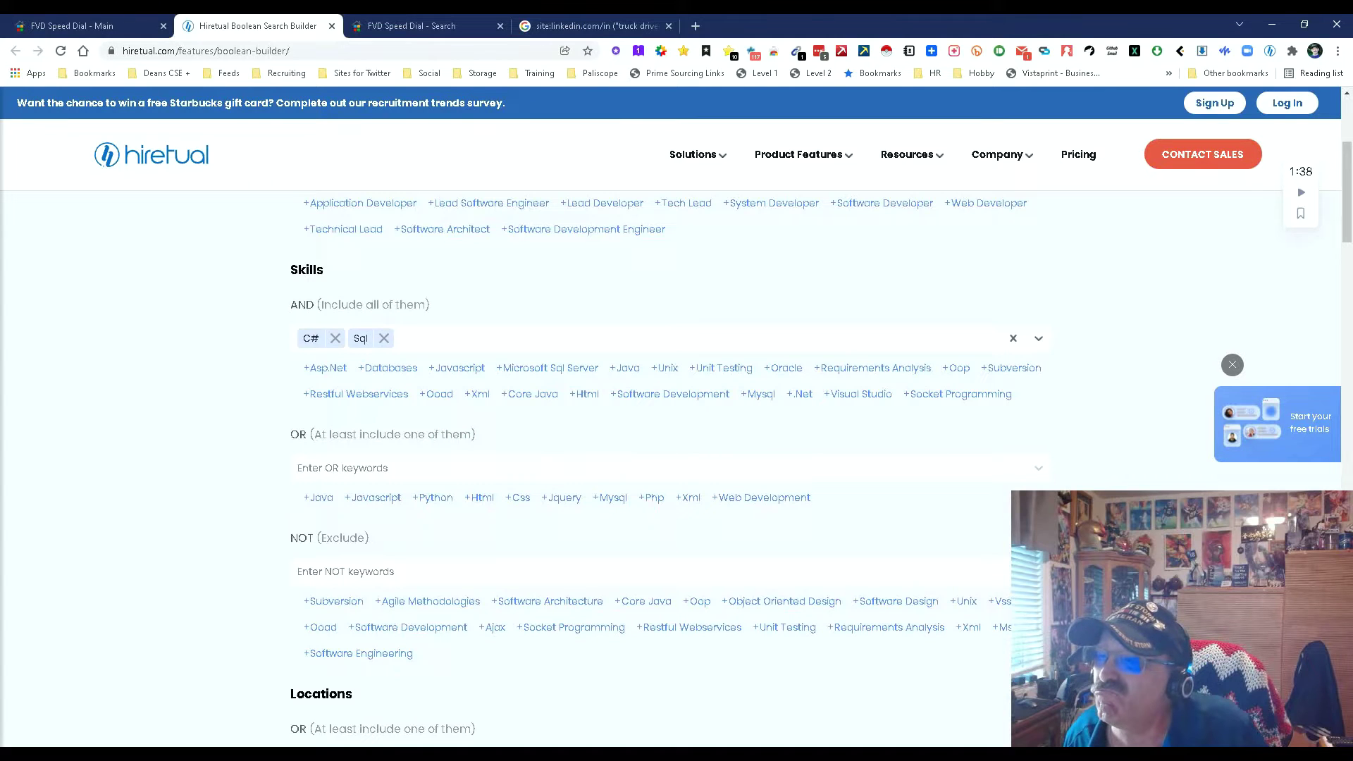
{"action": "left_click", "coordinate": [319, 498]}
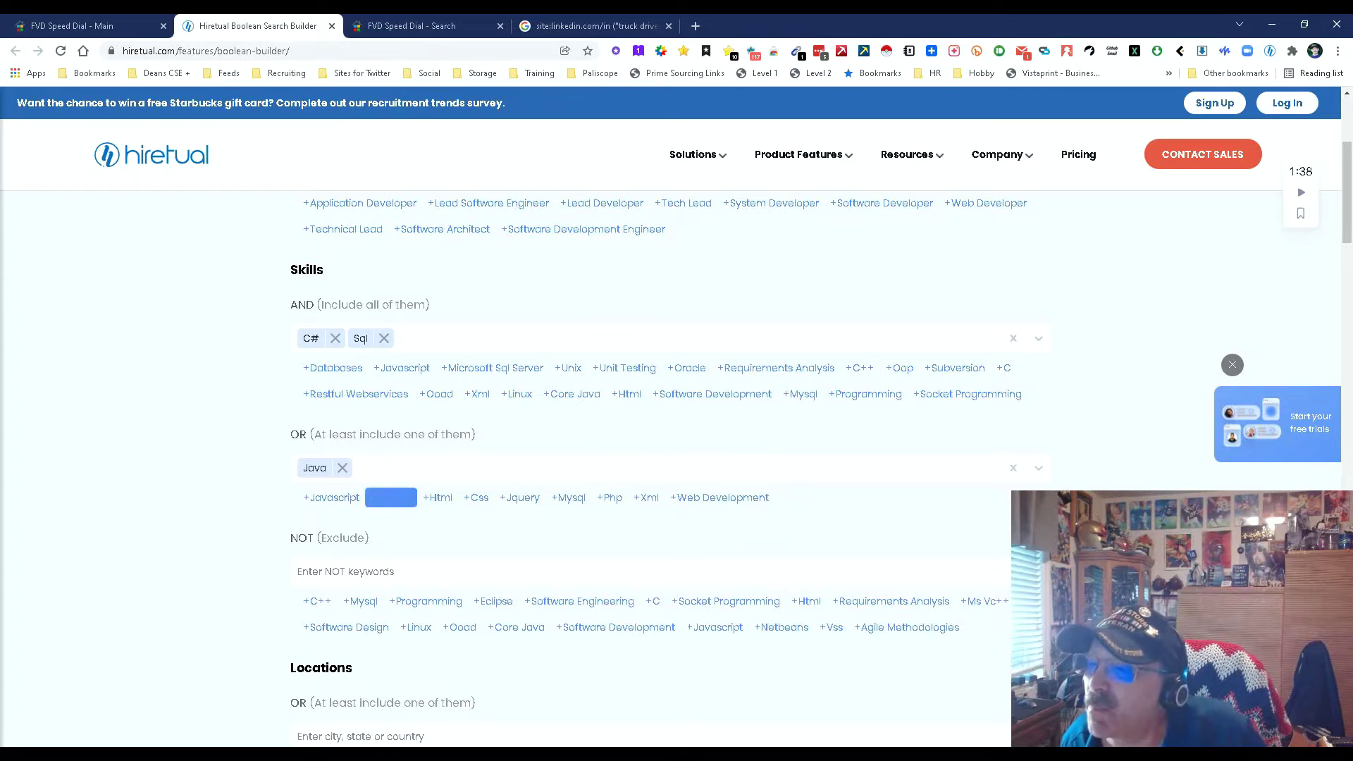
{"action": "left_click", "coordinate": [392, 497]}
{"action": "scroll", "coordinate": [391, 497], "scroll_direction": "down", "scroll_amount": 3}
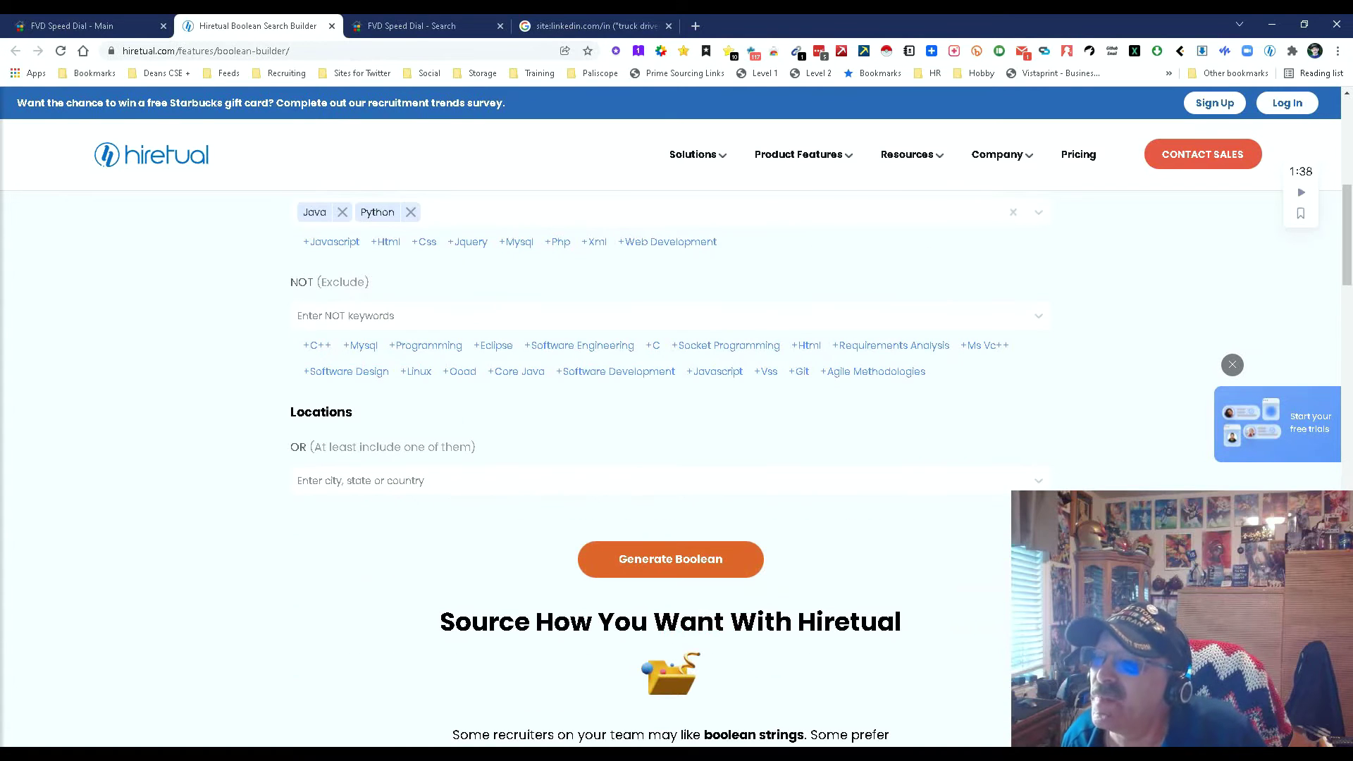
{"action": "left_click", "coordinate": [316, 346]}
- Add Greater Seattle Area as the location and generate the Boolean string
{"action": "left_click", "coordinate": [298, 454]}
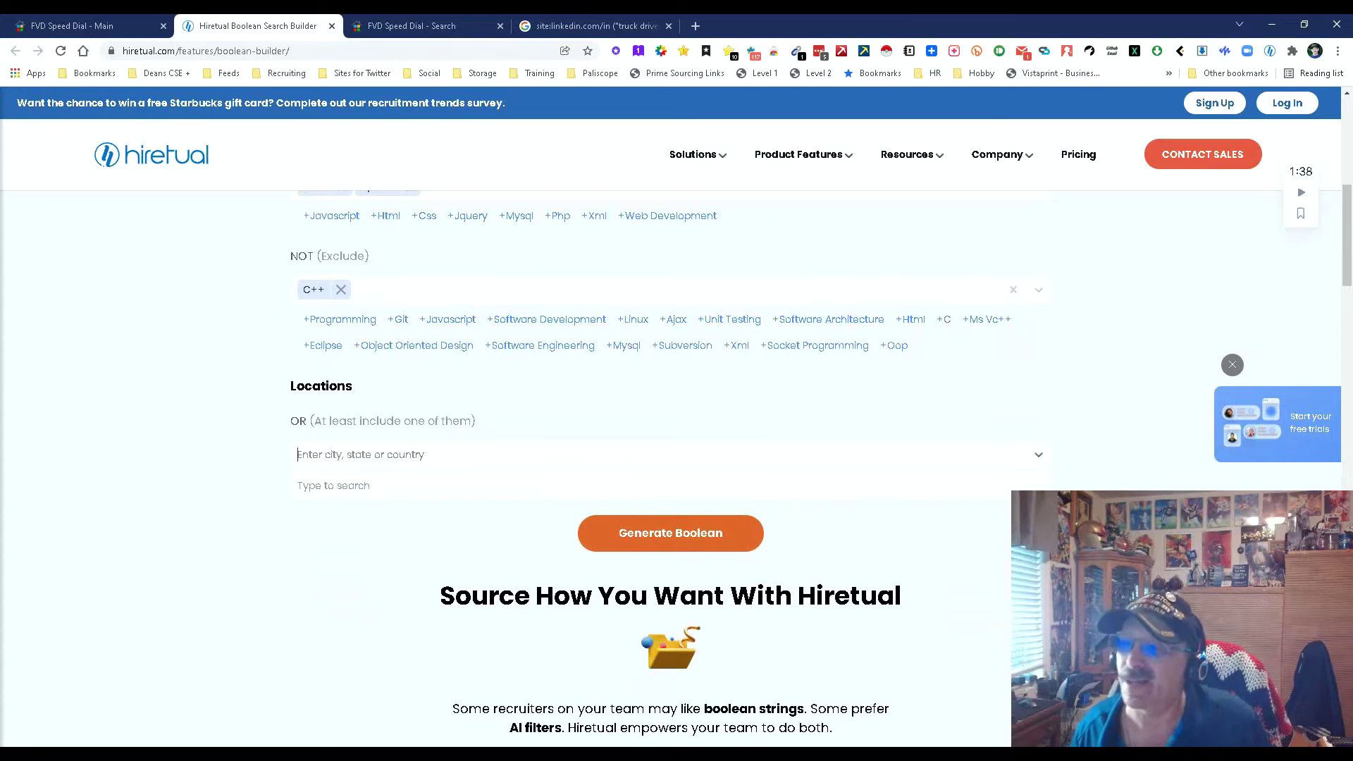
{"action": "type", "text": "Seattle"}
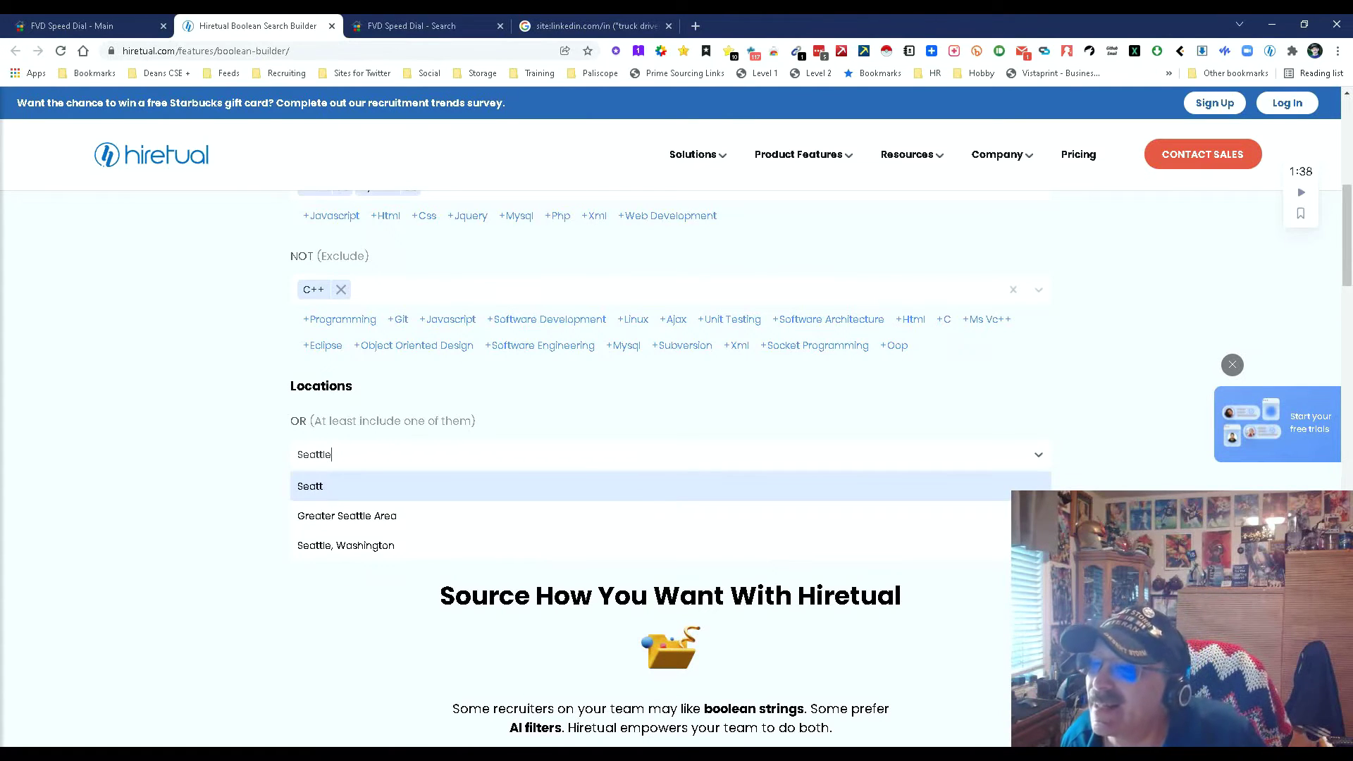
{"action": "key", "text": "Down"}
{"action": "key", "text": "Return"}
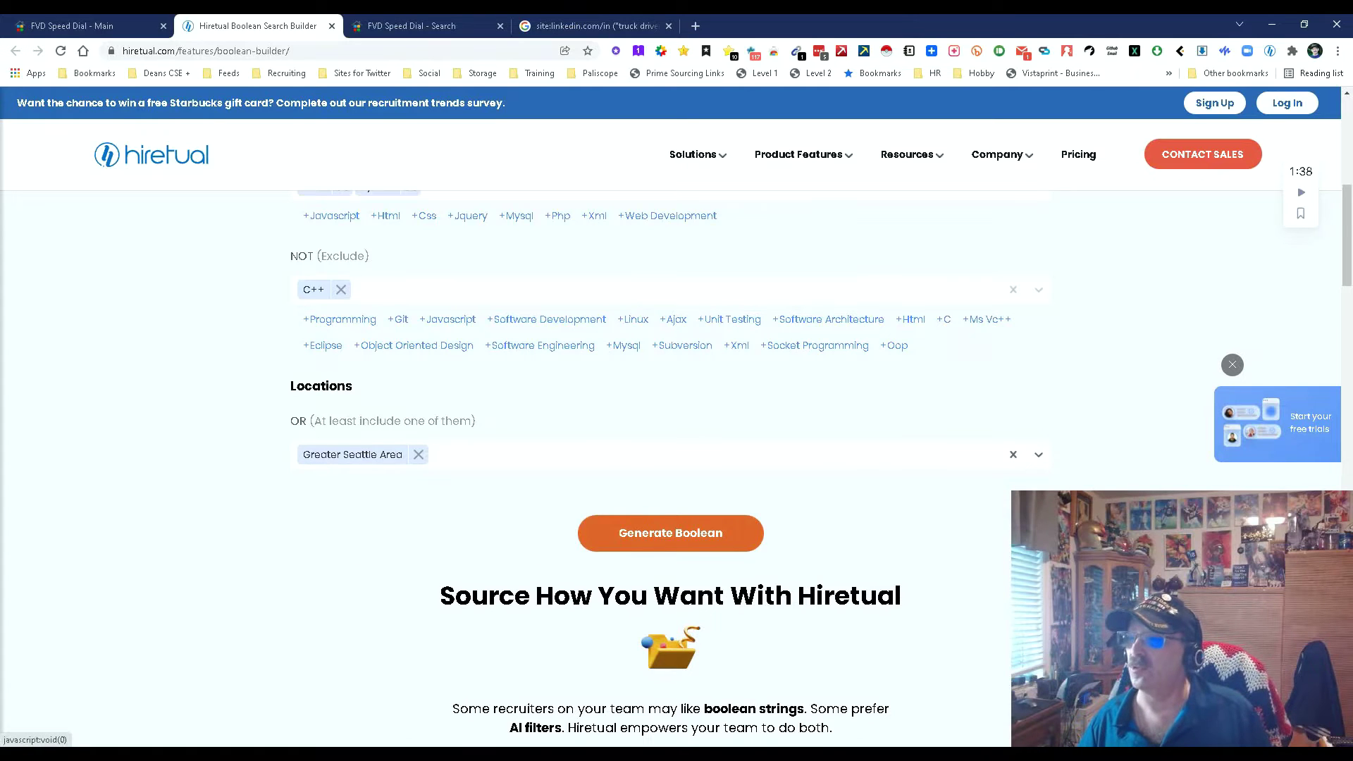
{"action": "left_click", "coordinate": [670, 533]}
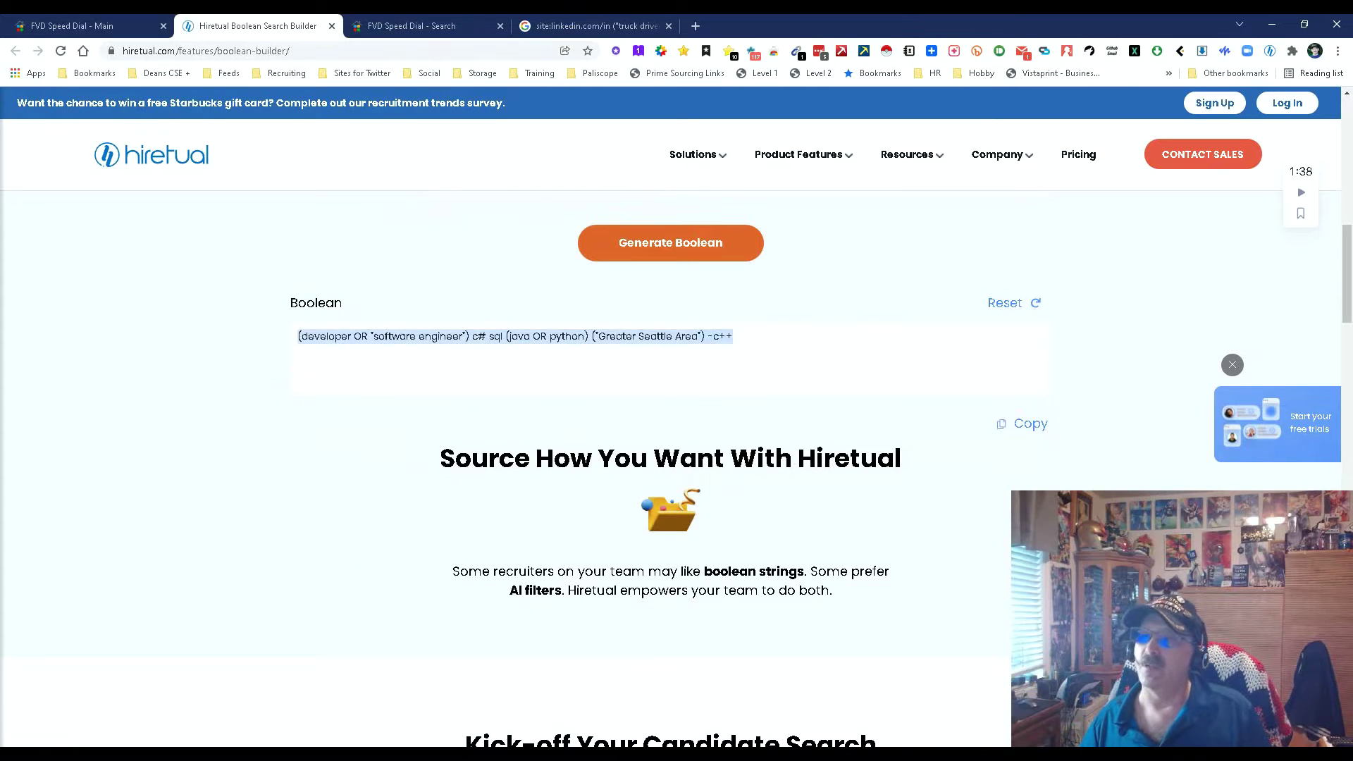
- In the open Google search, replace the terms after "site:linkedin.com/in" with the newly generated developer Boolean string and run the search
{"action": "left_click", "coordinate": [590, 25]}
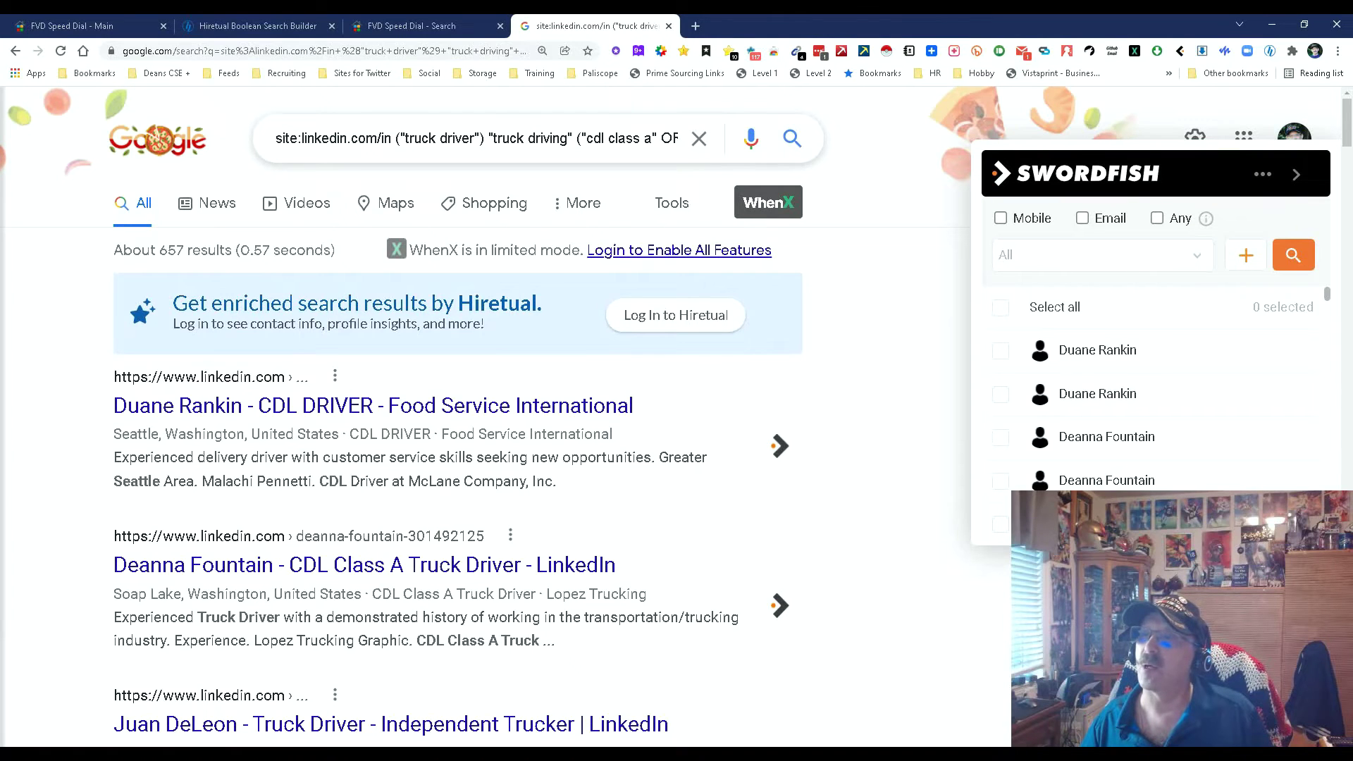
{"action": "key", "text": "ctrl+a"}
{"action": "key", "text": "ctrl+v"}
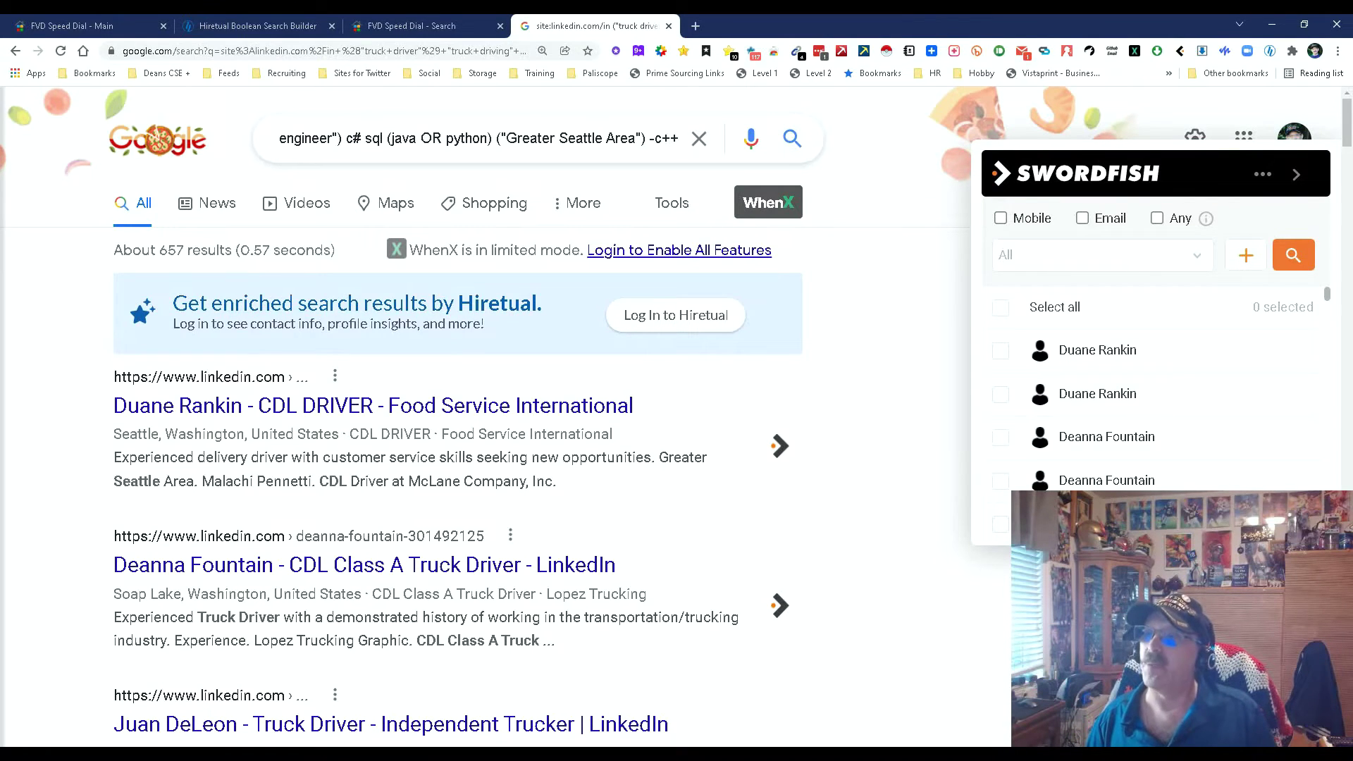
{"action": "key", "text": "Return"}
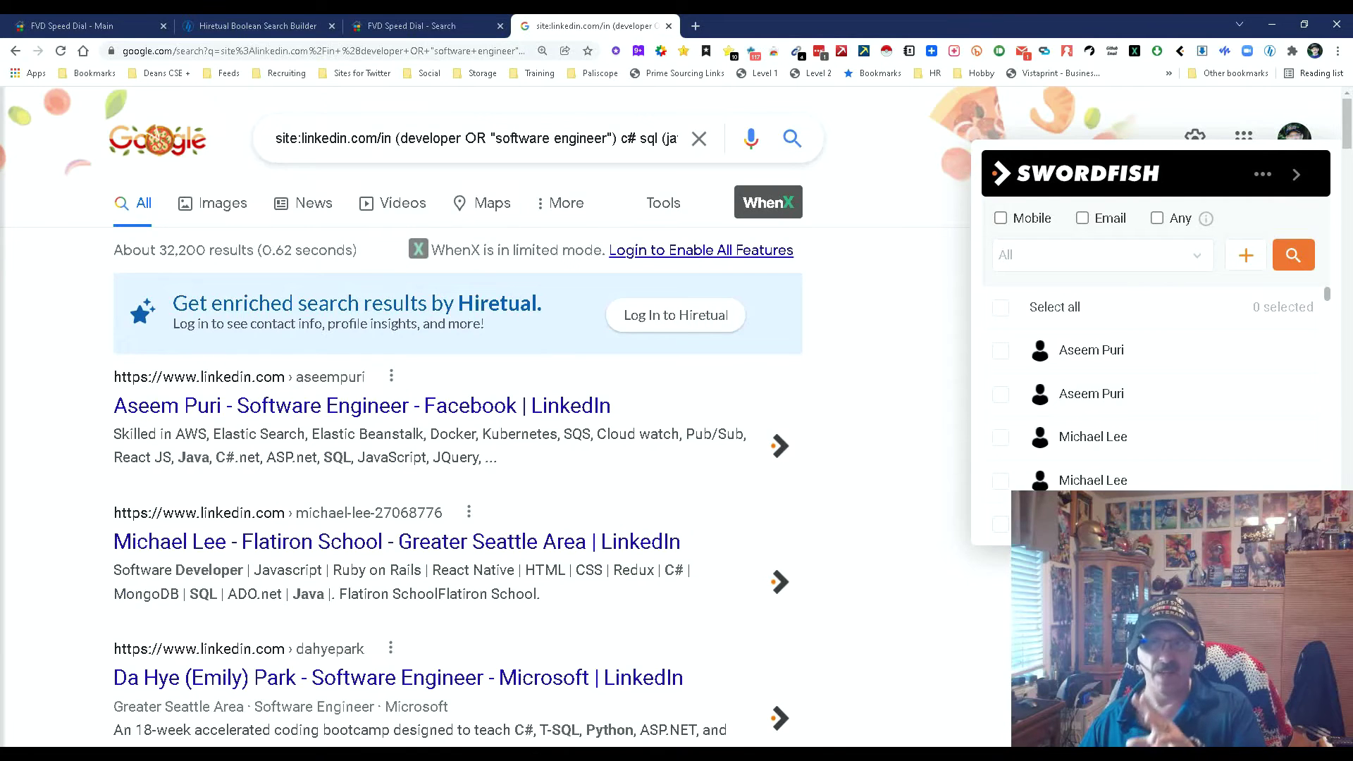
{"action": "key", "text": "ctrl+2"}
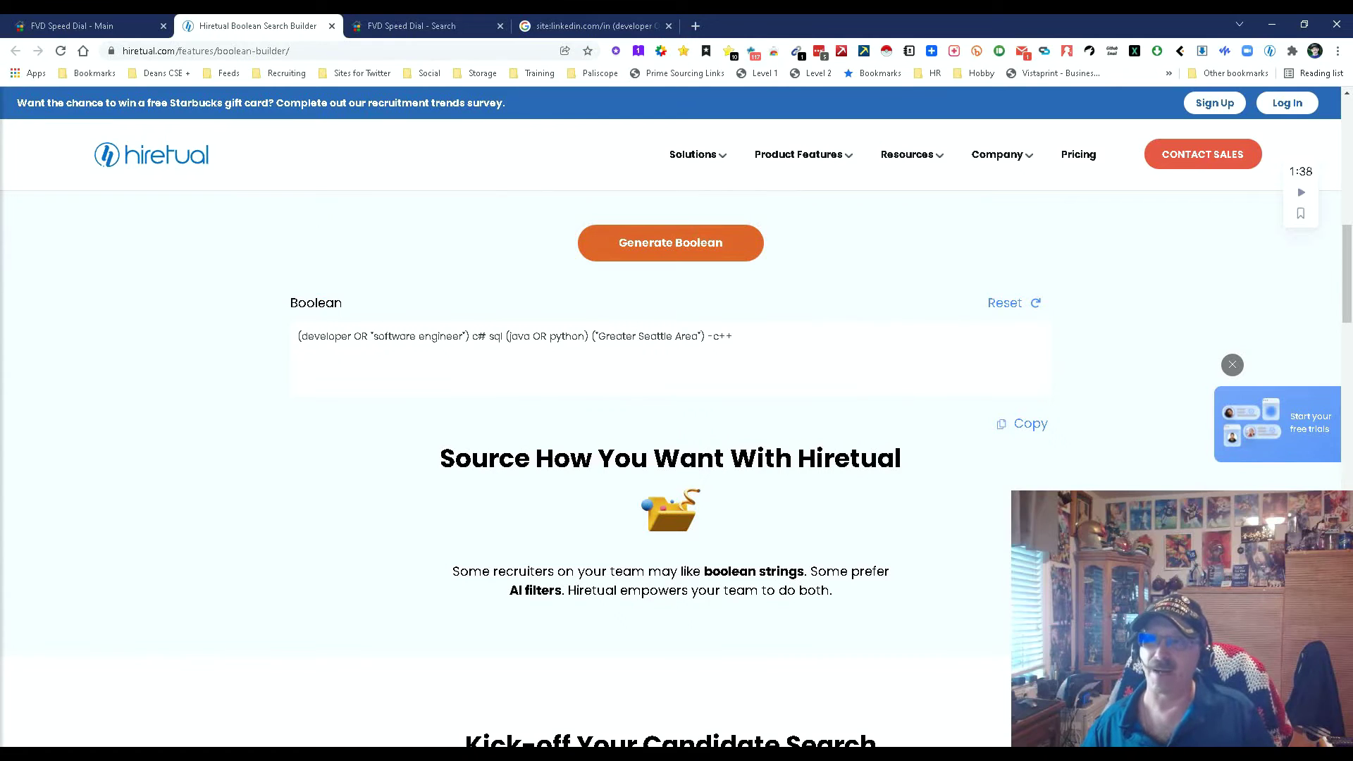
{"action": "key", "text": "ctrl+4"}
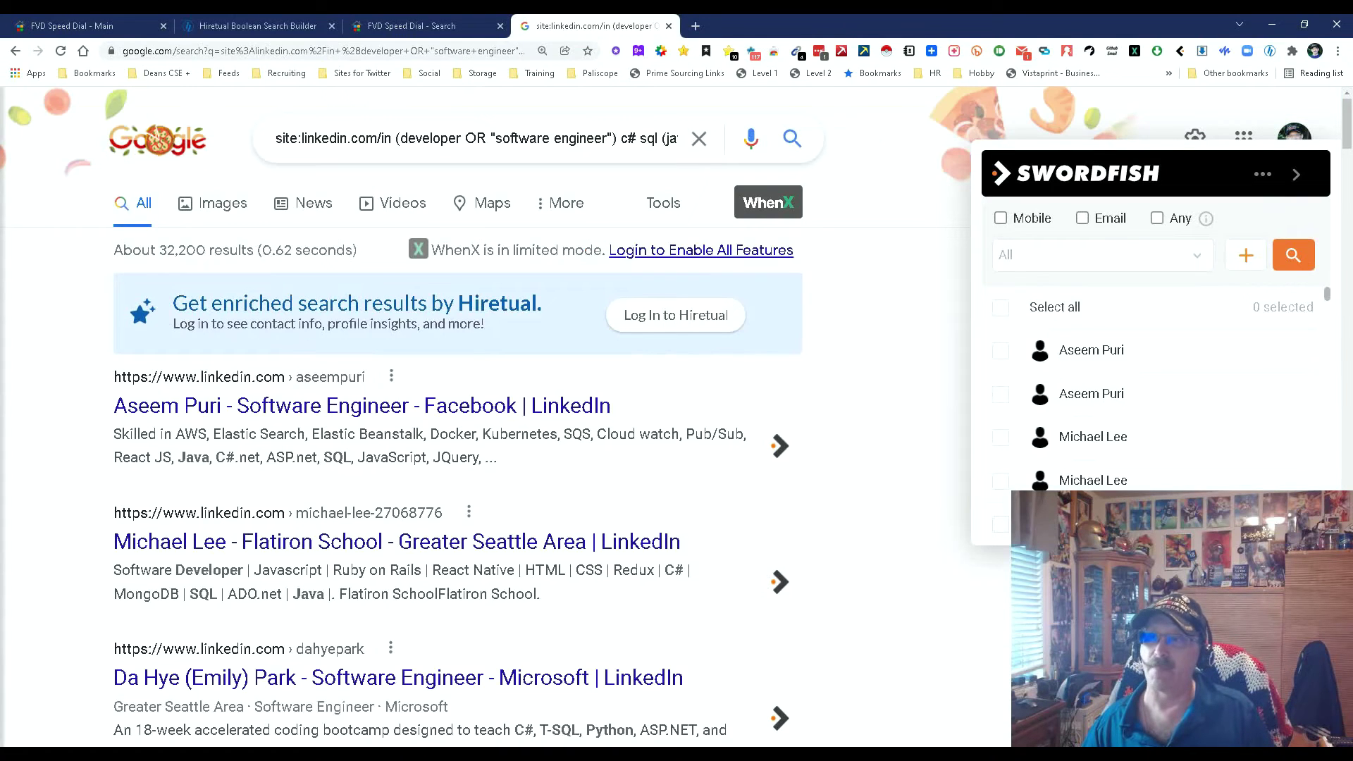
{"action": "key", "text": "ctrl+2"}
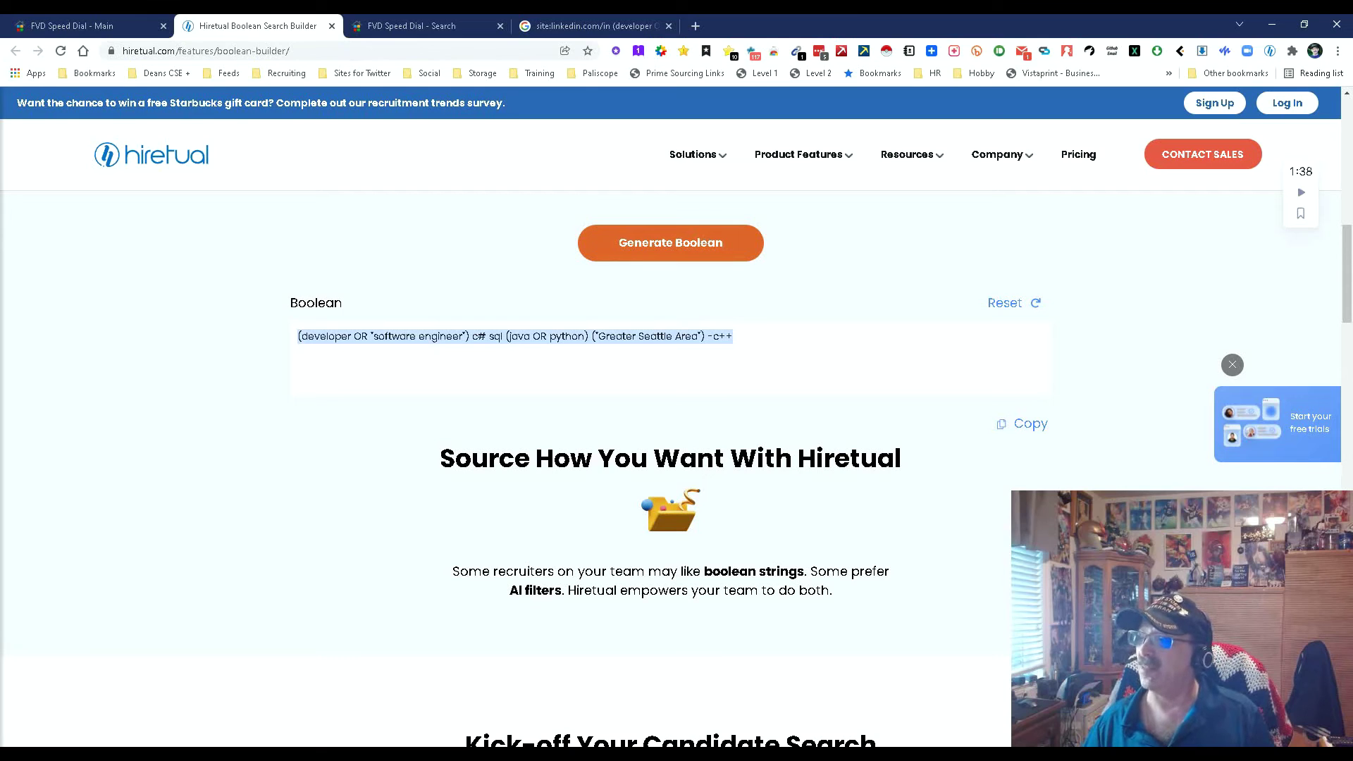
{"action": "scroll", "coordinate": [669, 423], "scroll_direction": "down", "scroll_amount": 2}
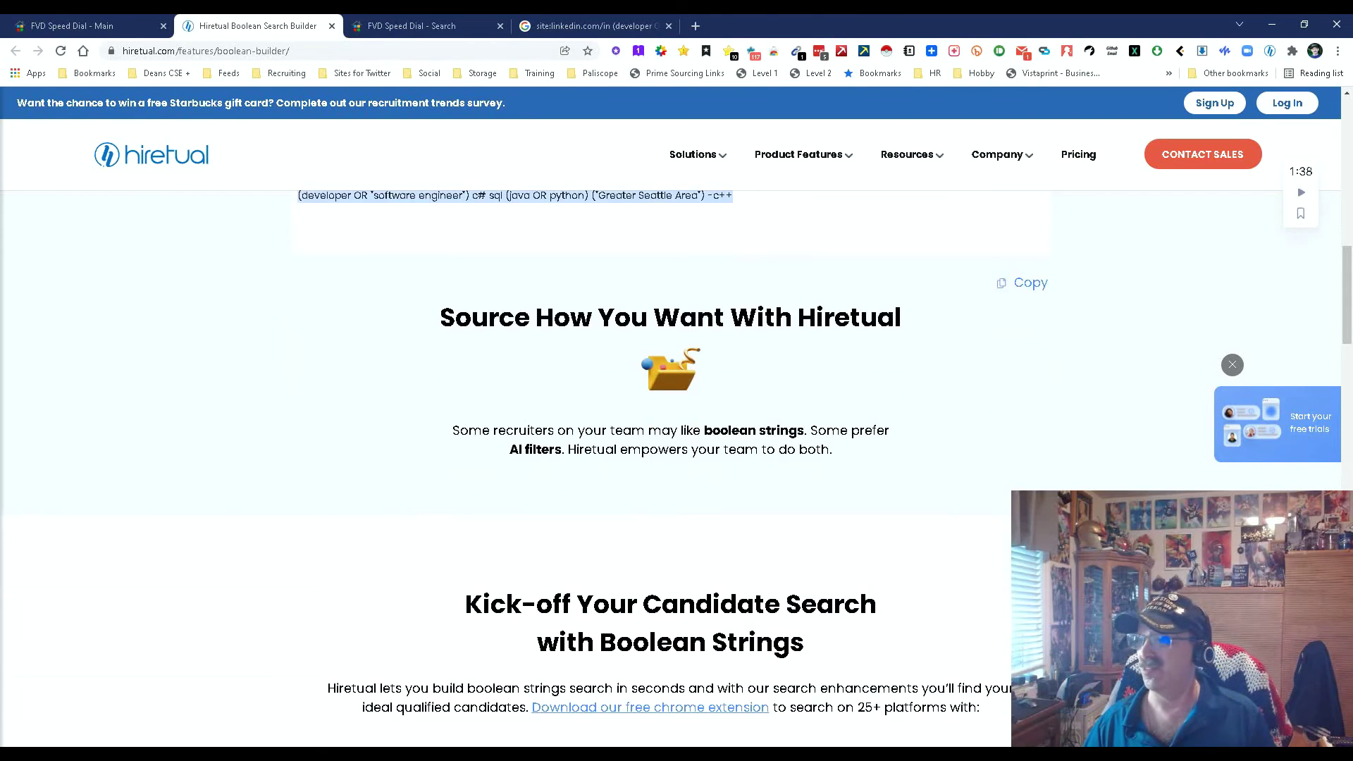
{"action": "scroll", "coordinate": [670, 422], "scroll_direction": "up", "scroll_amount": 3}
{"action": "scroll", "coordinate": [670, 423], "scroll_direction": "down", "scroll_amount": 1}
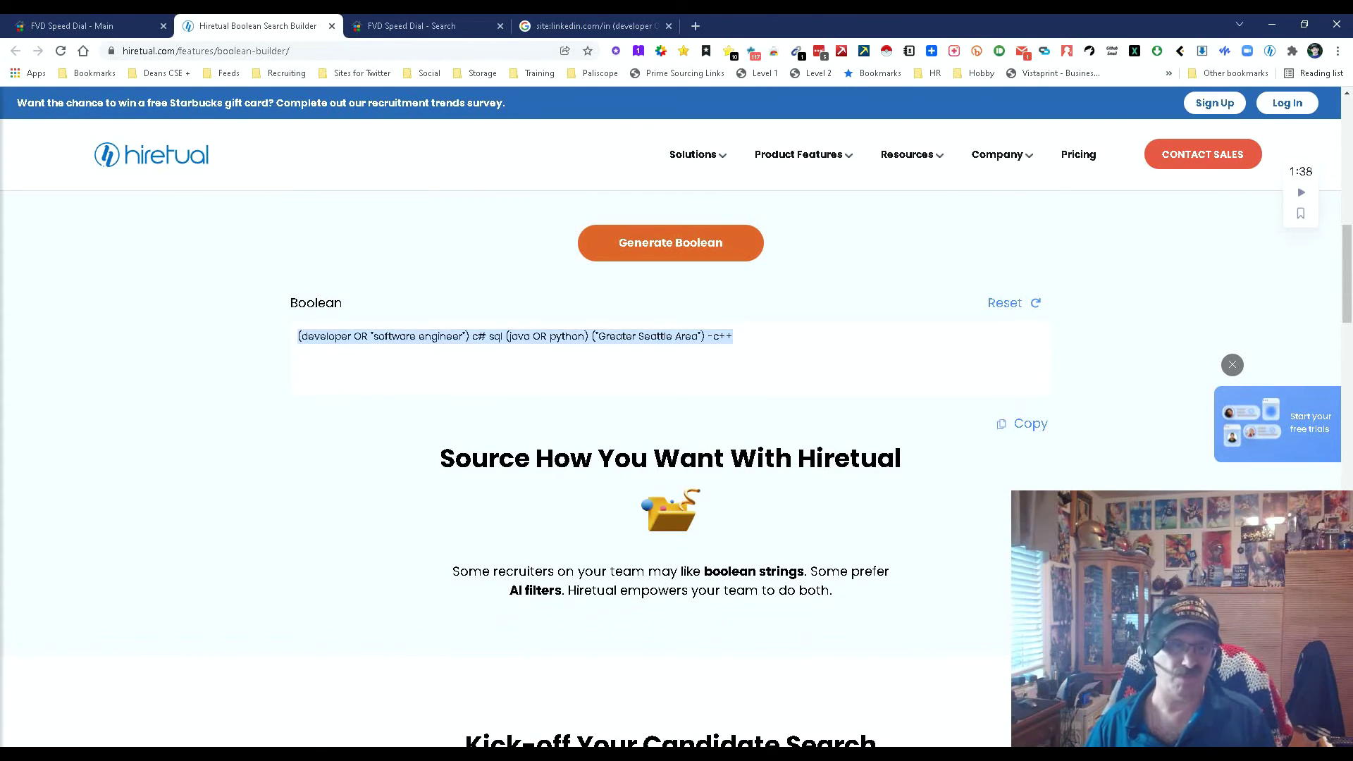